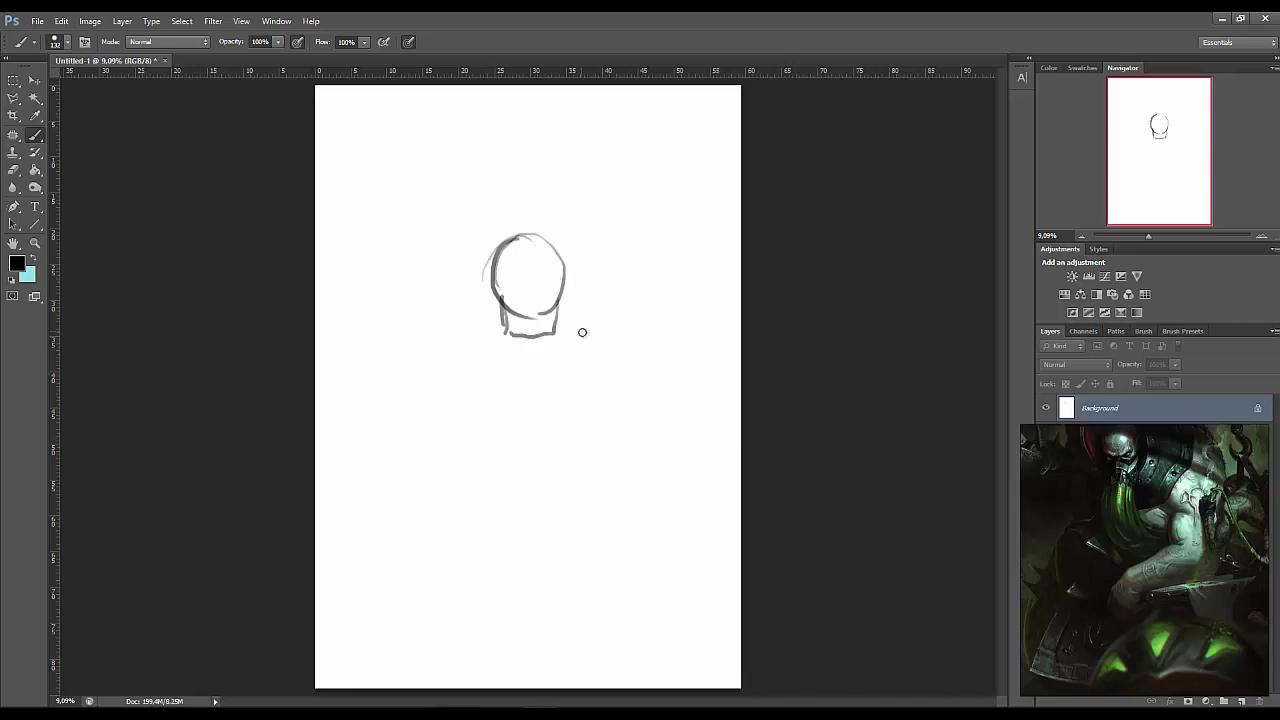
# Sketch the hunched seated figure's head, body and arms, with spikes rising behind it
pyautogui.moveTo(390, 590); pyautogui.dragTo(560, 660)
pyautogui.moveTo(355, 640); pyautogui.dragTo(499, 238)
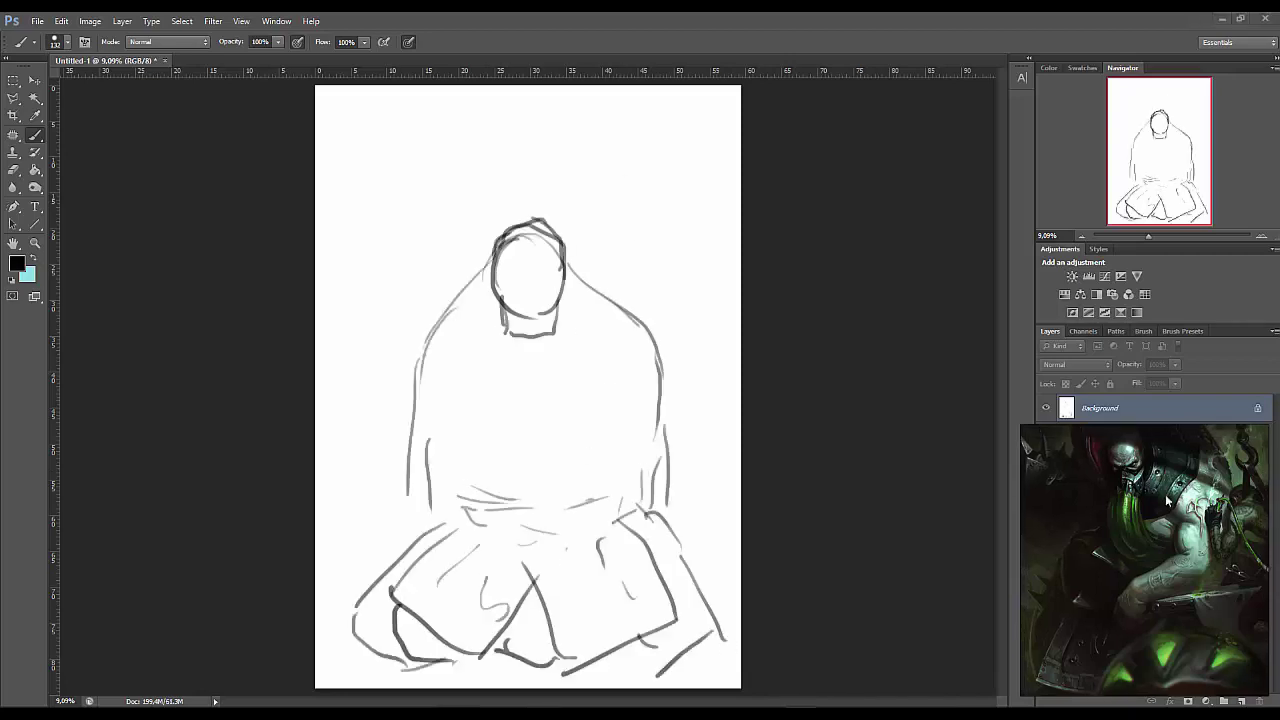
pyautogui.moveTo(688, 210); pyautogui.dragTo(660, 390)
pyautogui.moveTo(740, 350); pyautogui.dragTo(690, 540)
pyautogui.moveTo(418, 170); pyautogui.dragTo(460, 290)
pyautogui.moveTo(362, 205); pyautogui.dragTo(415, 430)
pyautogui.moveTo(316, 480); pyautogui.dragTo(390, 555)
pyautogui.moveTo(630, 190)
pyautogui.mouseDown()
pyautogui.moveTo(635, 310)
pyautogui.moveTo(628, 208)
pyautogui.mouseUp()
# Add a new layer and set the foreground colour to a mid green for the base
pyautogui.click(16, 263)
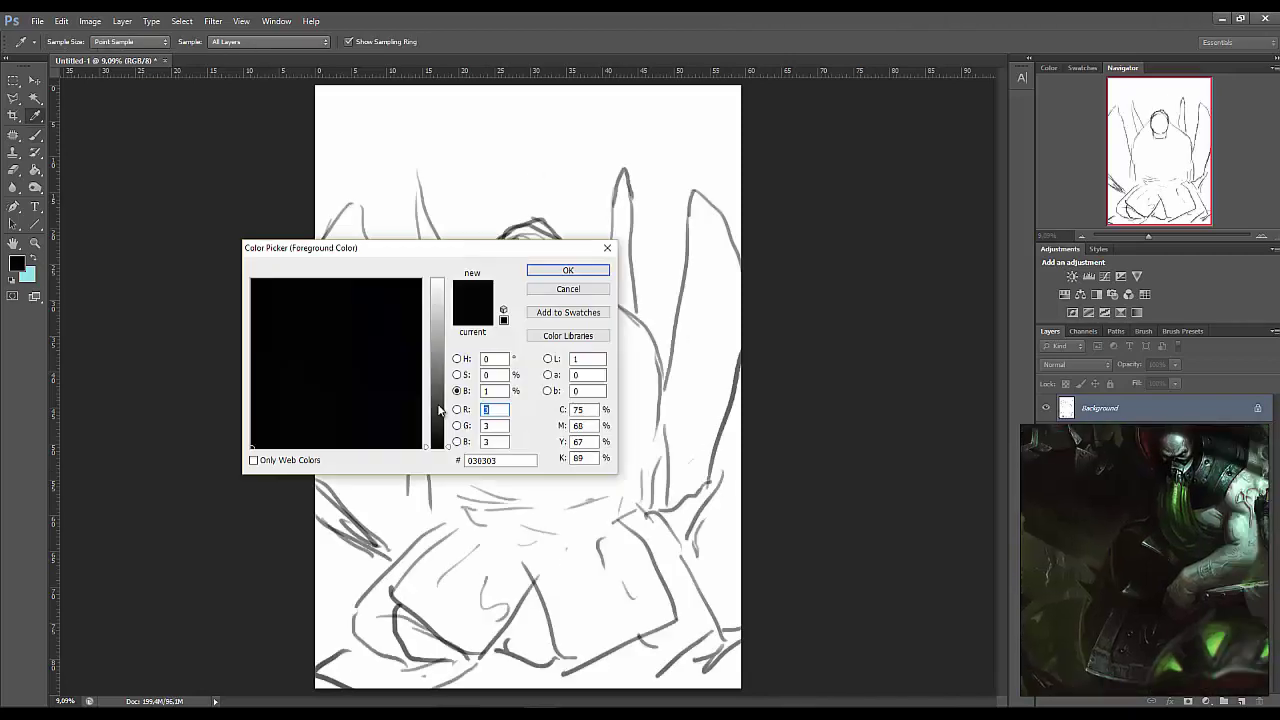
pyautogui.click(571, 266)
pyautogui.click(1075, 364)
pyautogui.click(1075, 420)
# Block green over the figure, then paint light cyan strokes at the top left
pyautogui.moveTo(481, 418); pyautogui.dragTo(560, 600)
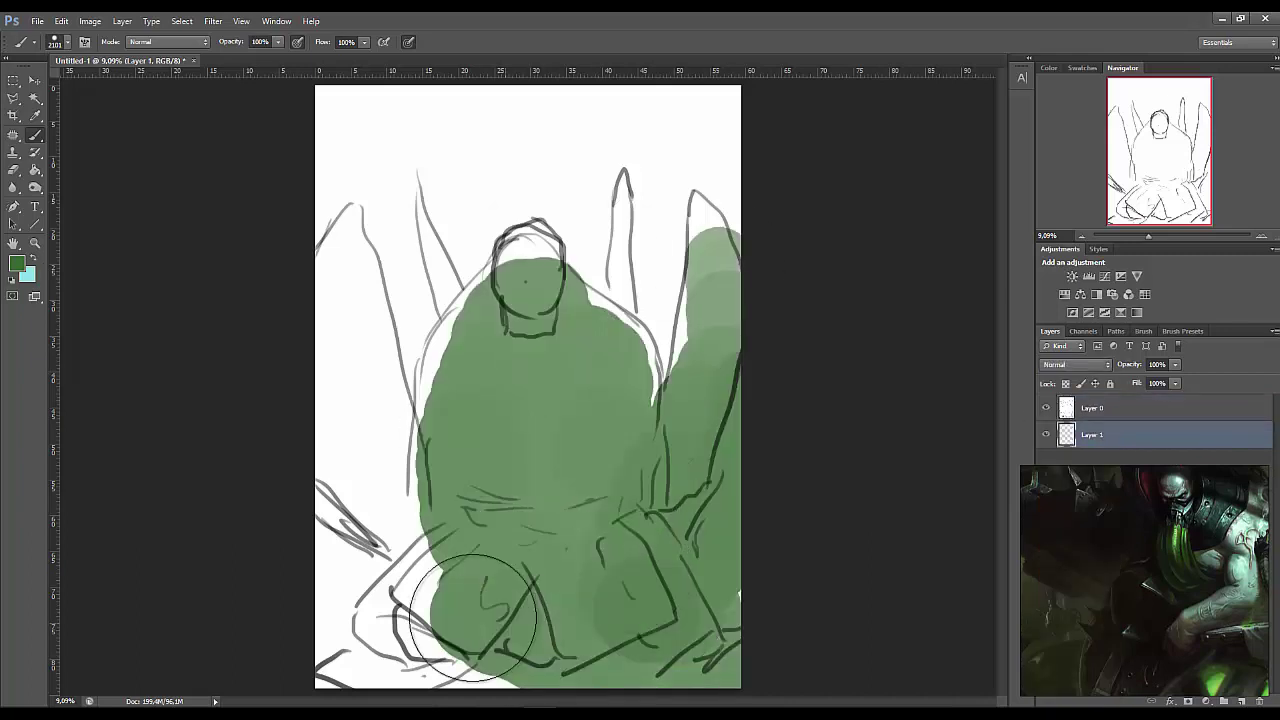
pyautogui.moveTo(340, 600); pyautogui.dragTo(500, 300)
pyautogui.moveTo(700, 220); pyautogui.dragTo(640, 360)
pyautogui.moveTo(340, 220); pyautogui.dragTo(420, 400)
pyautogui.press('x')
pyautogui.moveTo(360, 100)
pyautogui.mouseDown()
pyautogui.moveTo(408, 315)
pyautogui.moveTo(594, 263)
pyautogui.moveTo(657, 106)
pyautogui.moveTo(580, 240)
pyautogui.moveTo(525, 440)
pyautogui.mouseUp()
# Pick a dark green and paint shading on the figure's sides and arm
pyautogui.press('x')
pyautogui.click(16, 263)
pyautogui.press('Return')
pyautogui.press('b')
pyautogui.moveTo(720, 300); pyautogui.dragTo(700, 520)
pyautogui.moveTo(360, 480); pyautogui.dragTo(306, 560)
pyautogui.moveTo(410, 400)
pyautogui.mouseDown()
pyautogui.moveTo(413, 515)
pyautogui.moveTo(400, 350)
pyautogui.mouseUp()
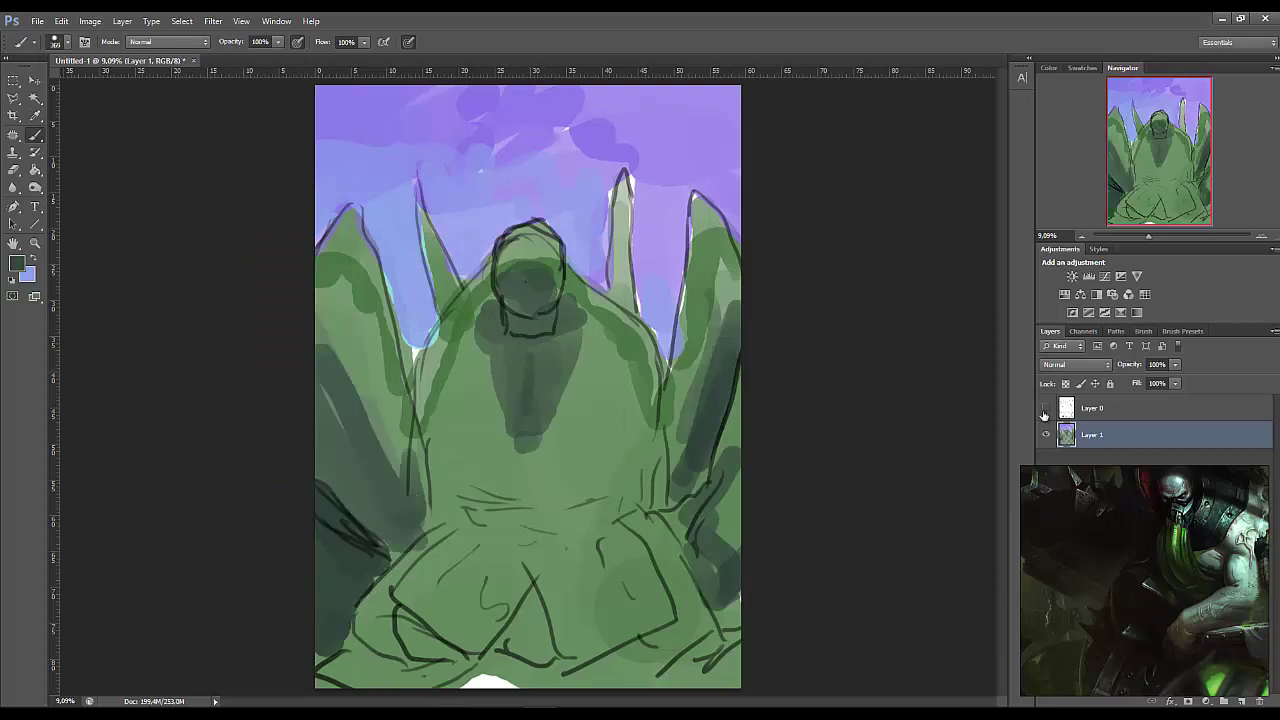
# On a new layer, paint red rim lines under the head and across the figure
pyautogui.hotkey('ctrl', 'shift', 'alt', 'n')
pyautogui.click(16, 263)
pyautogui.press('Return')
pyautogui.moveTo(557, 292); pyautogui.dragTo(499, 292)
pyautogui.moveTo(446, 431)
pyautogui.mouseDown()
pyautogui.moveTo(490, 505)
pyautogui.moveTo(470, 650)
pyautogui.mouseUp()
# Paint dark shading over the torso, left side, lower body and right side
pyautogui.click(16, 263)
pyautogui.press('Return')
pyautogui.moveTo(490, 400); pyautogui.dragTo(560, 480)
pyautogui.moveTo(330, 330)
pyautogui.mouseDown()
pyautogui.moveTo(384, 522)
pyautogui.moveTo(374, 503)
pyautogui.moveTo(600, 520)
pyautogui.mouseUp()
pyautogui.moveTo(450, 520); pyautogui.dragTo(650, 640)
# Paint pale pink highlights on the left shoulder and beside the head
pyautogui.click(16, 263)
pyautogui.moveTo(720, 400)
pyautogui.mouseDown()
pyautogui.moveTo(700, 580)
pyautogui.moveTo(500, 680)
pyautogui.moveTo(310, 655)
pyautogui.mouseUp()
pyautogui.press('Return')
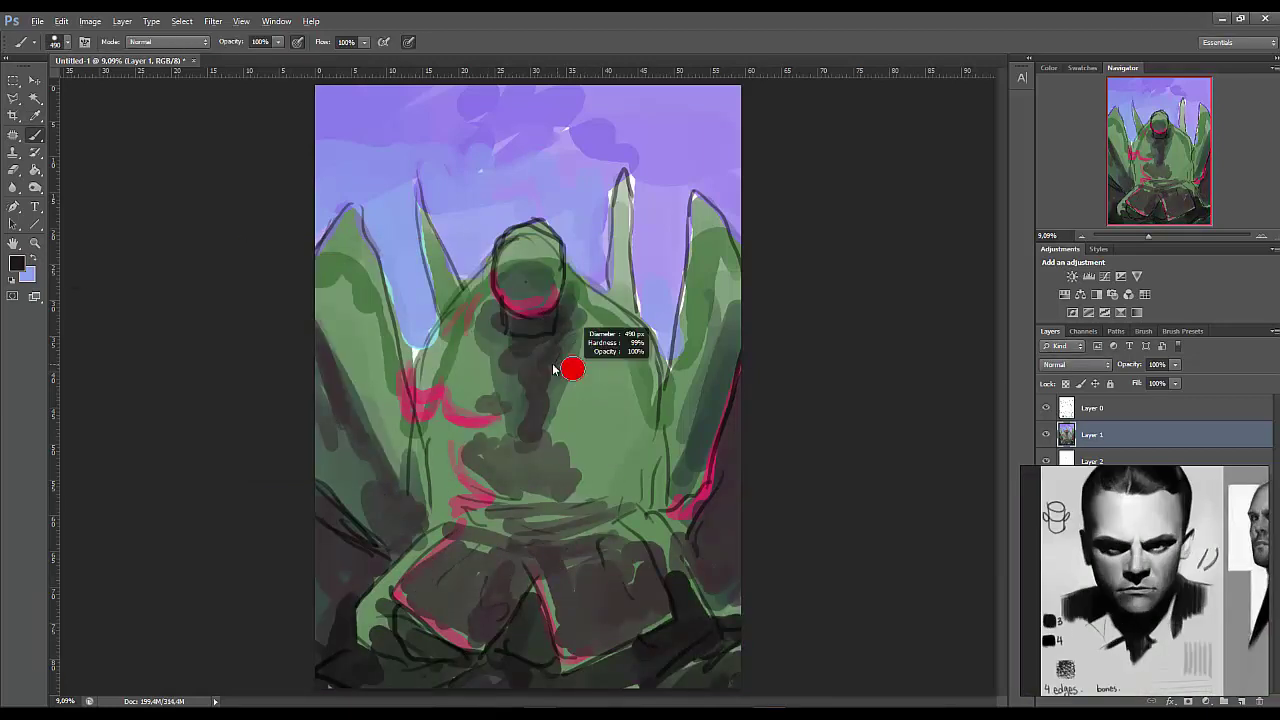
pyautogui.moveTo(500, 355); pyautogui.dragTo(455, 405)
pyautogui.moveTo(490, 285); pyautogui.dragTo(440, 390)
pyautogui.moveTo(460, 340); pyautogui.dragTo(400, 450)
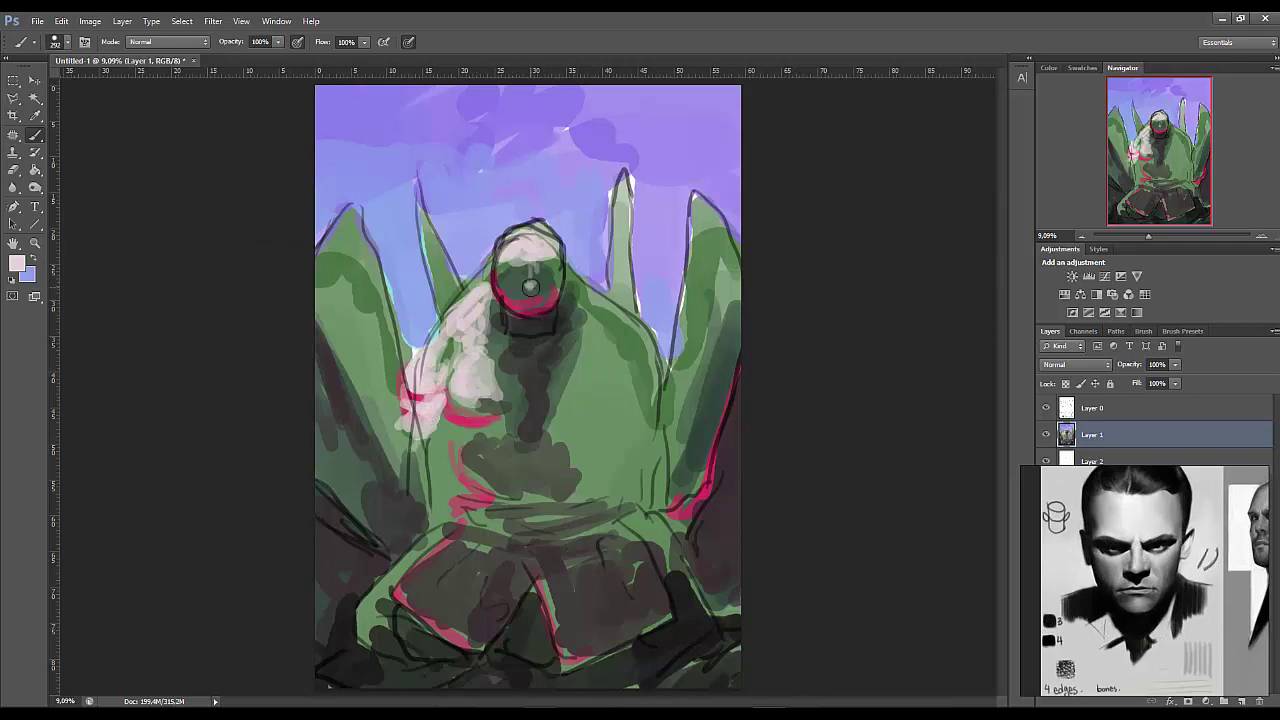
pyautogui.moveTo(501, 320); pyautogui.dragTo(465, 285)
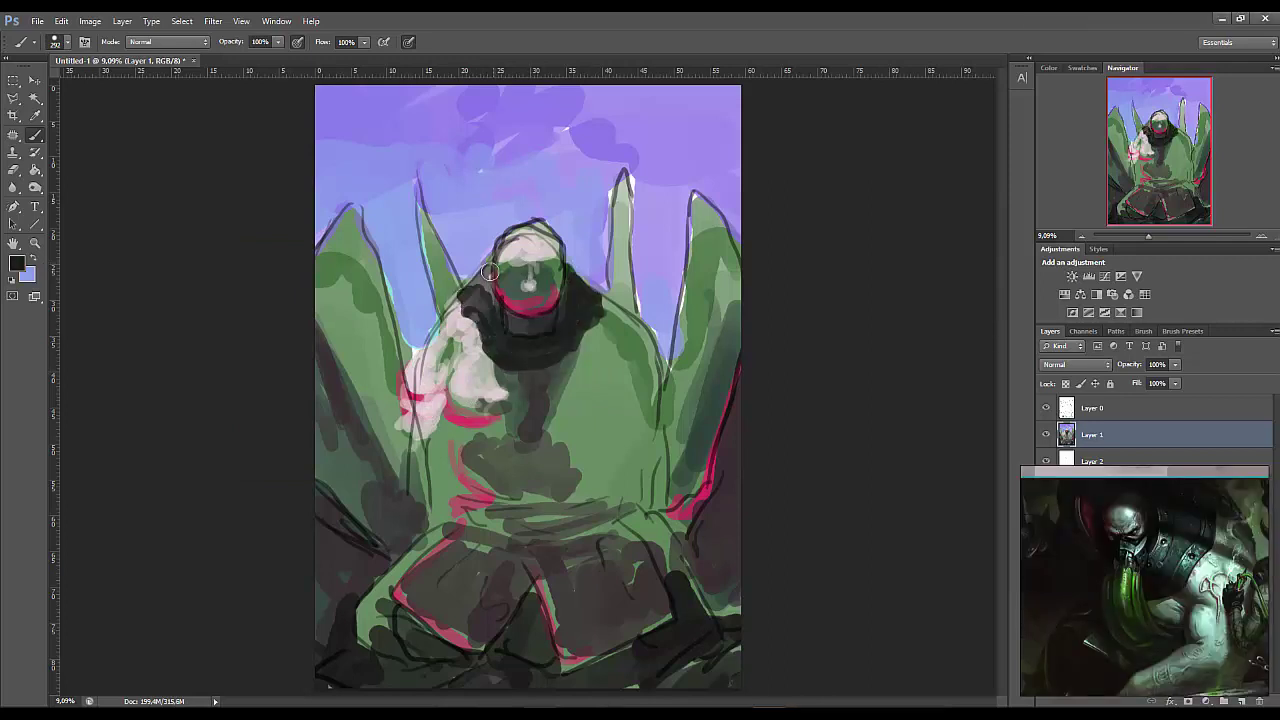
# Dab small light marks near the left eye and hide the Layer 0 sketch lines
pyautogui.scroll(4, 531, 293)
pyautogui.moveTo(480, 372)
pyautogui.mouseDown()
pyautogui.moveTo(440, 385)
pyautogui.moveTo(625, 322)
pyautogui.moveTo(487, 364)
pyautogui.mouseUp()
pyautogui.click(1046, 408)
# Dab dark red shadows on the eyes and paint the dark V-shaped mask across the face
pyautogui.click(16, 263)
pyautogui.click(566, 269)
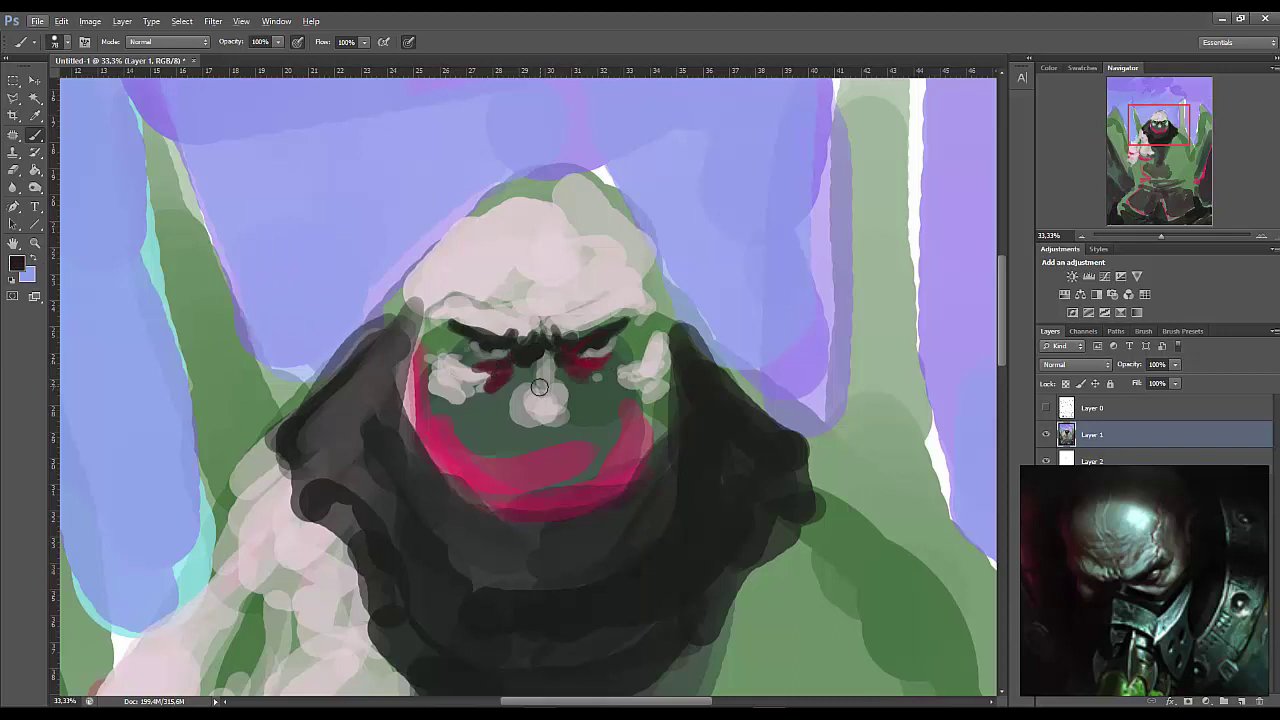
pyautogui.moveTo(405, 372); pyautogui.dragTo(665, 368)
pyautogui.moveTo(450, 200); pyautogui.dragTo(554, 183)
# Paint light grey shading on the bald head and light marks at the mouth
pyautogui.click(16, 263)
pyautogui.click(566, 269)
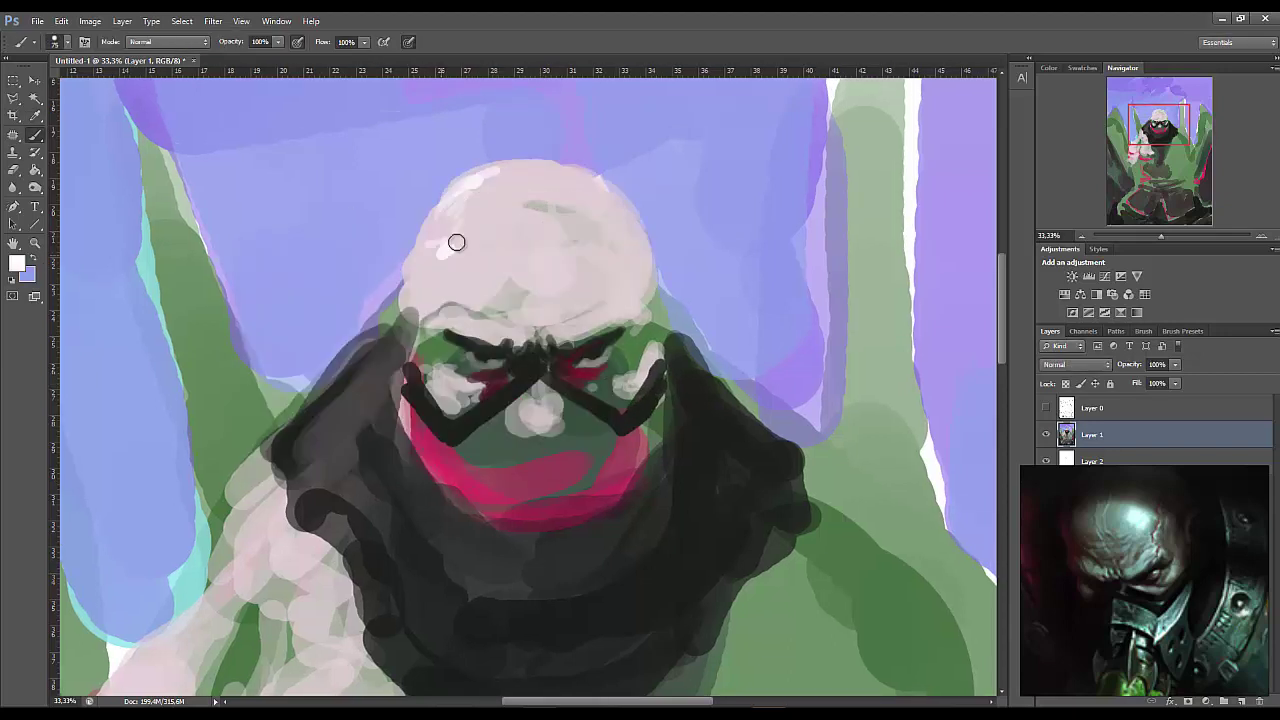
pyautogui.moveTo(540, 200); pyautogui.dragTo(610, 260)
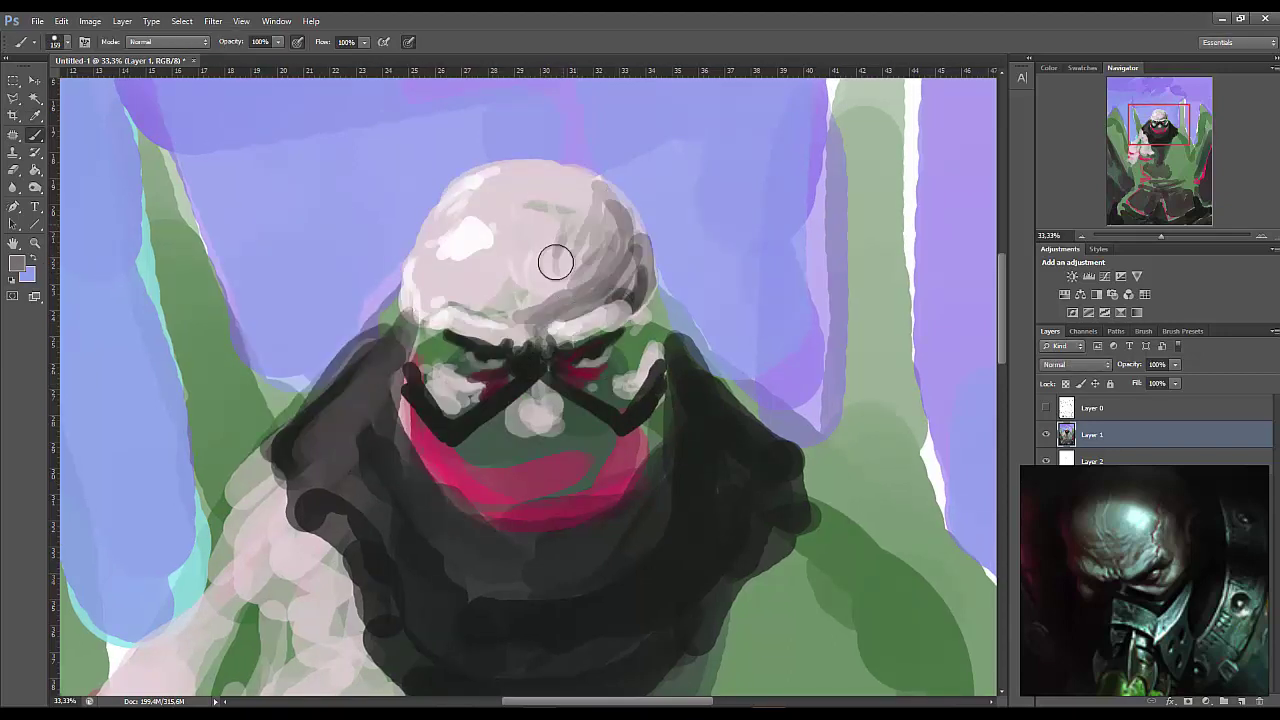
pyautogui.scroll(-1, 580, 260)
pyautogui.moveTo(480, 405)
pyautogui.mouseDown()
pyautogui.moveTo(603, 362)
pyautogui.moveTo(485, 410)
pyautogui.mouseUp()
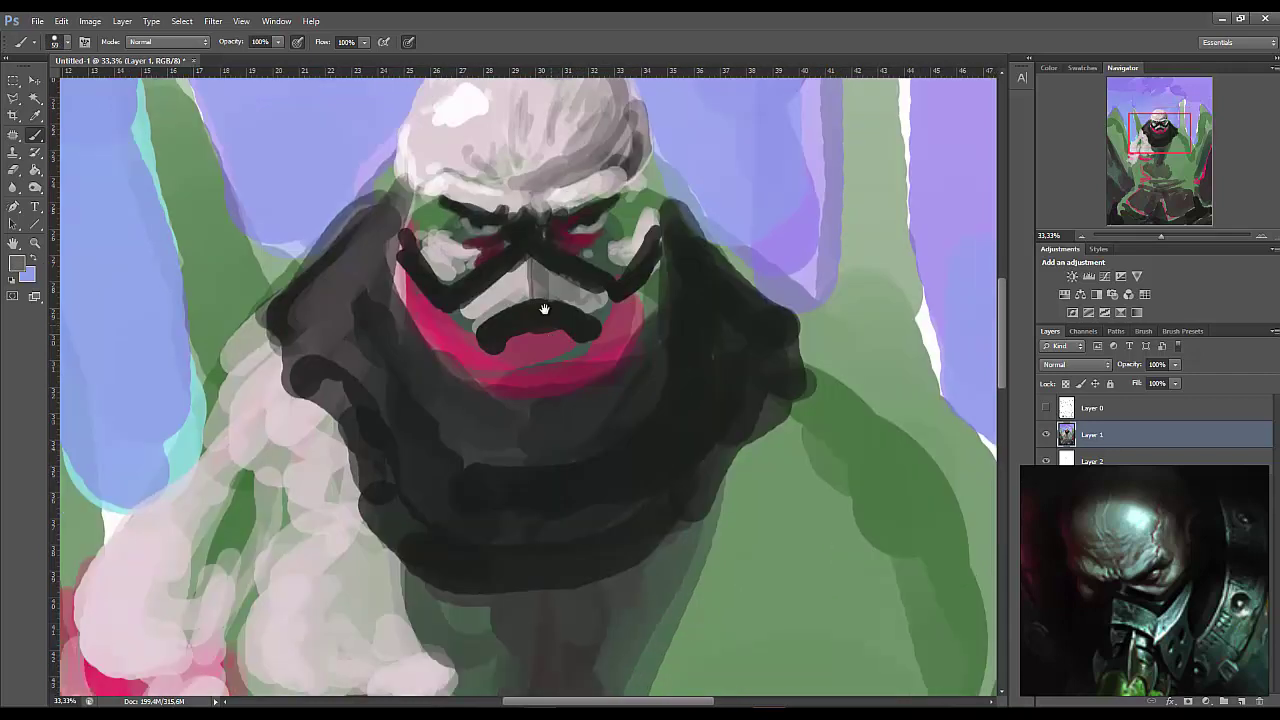
# Paint the dark frown-shaped mouthpiece with a green slime stream flowing below it
pyautogui.scroll(-2, 545, 360)
pyautogui.moveTo(552, 305); pyautogui.dragTo(535, 357)
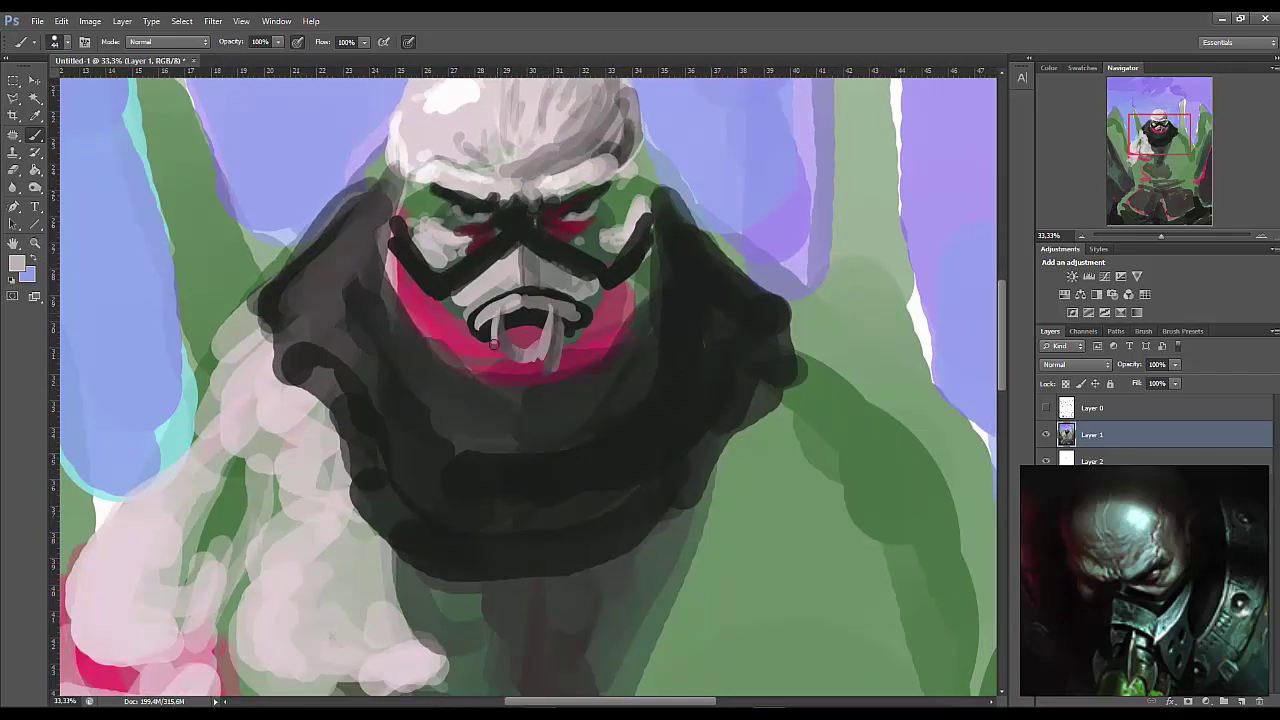
pyautogui.scroll(-1, 487, 333)
pyautogui.moveTo(512, 340); pyautogui.dragTo(508, 620)
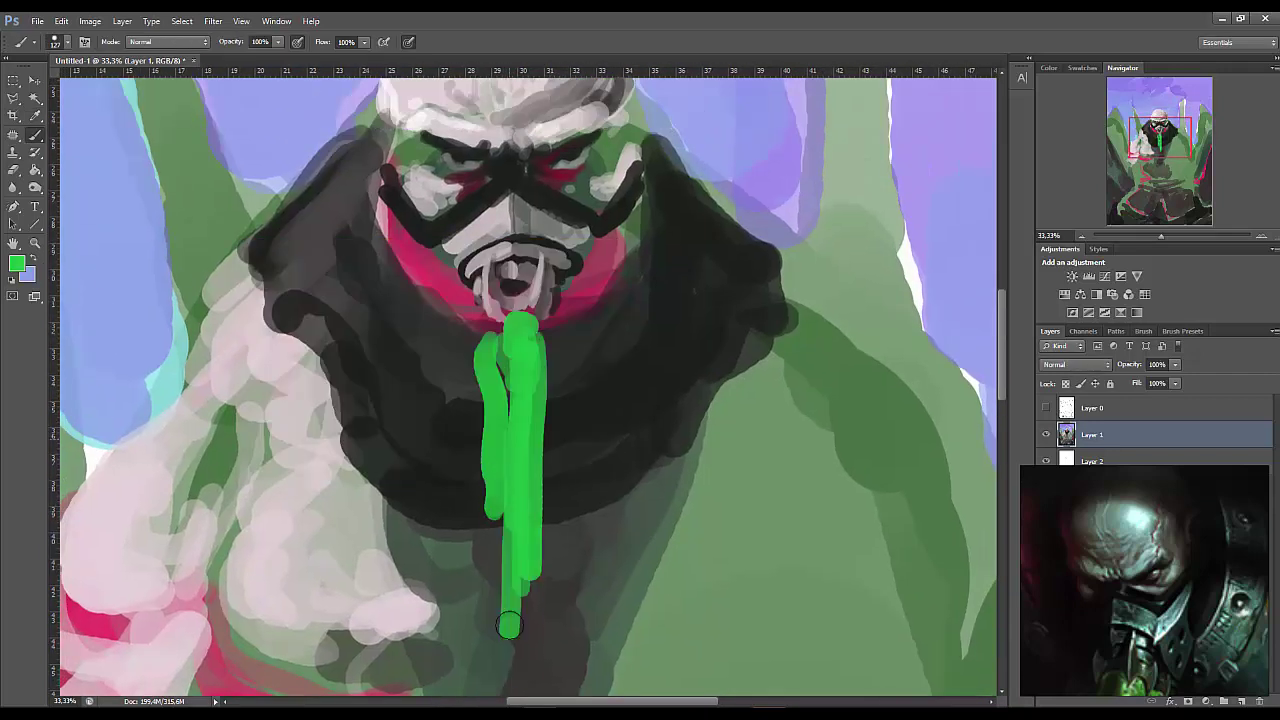
# Darken the left brow and paint dark red around the right cheek and brow
pyautogui.scroll(2, 425, 332)
pyautogui.scroll(1, 425, 332)
pyautogui.moveTo(425, 332)
pyautogui.mouseDown()
pyautogui.moveTo(380, 300)
pyautogui.moveTo(310, 295)
pyautogui.mouseUp()
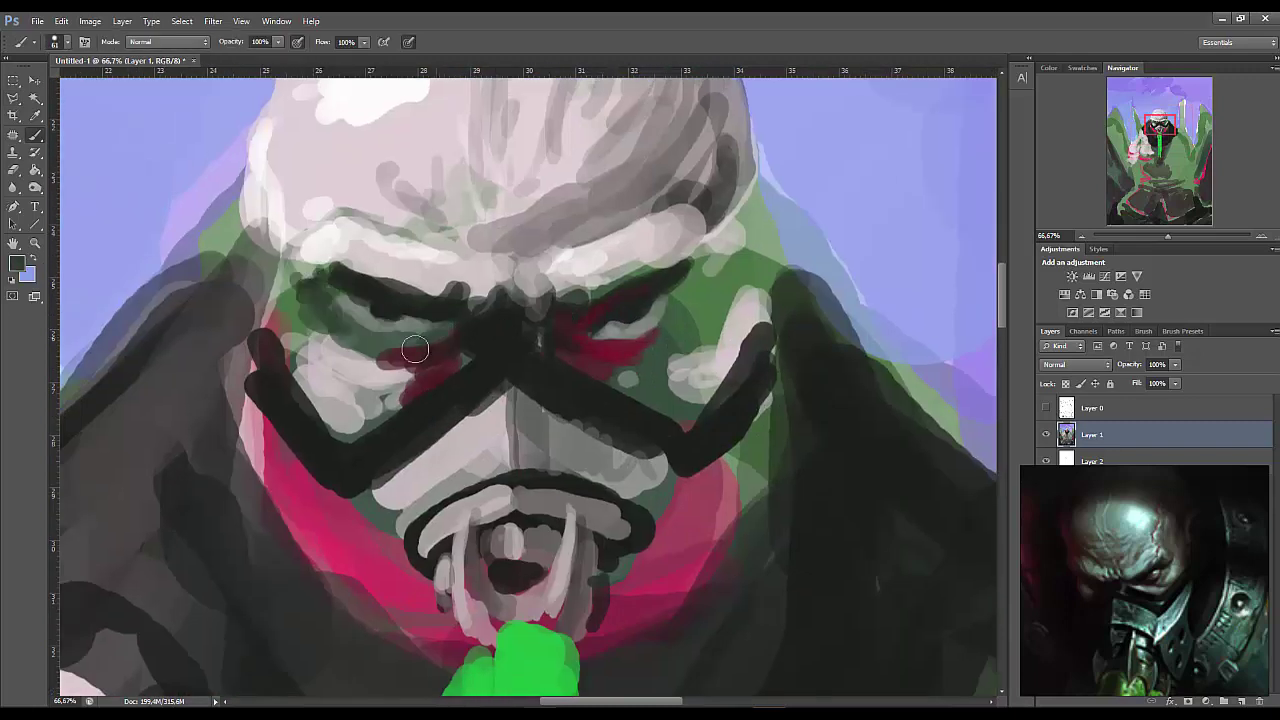
pyautogui.moveTo(684, 297)
pyautogui.mouseDown()
pyautogui.moveTo(714, 286)
pyautogui.moveTo(397, 270)
pyautogui.mouseUp()
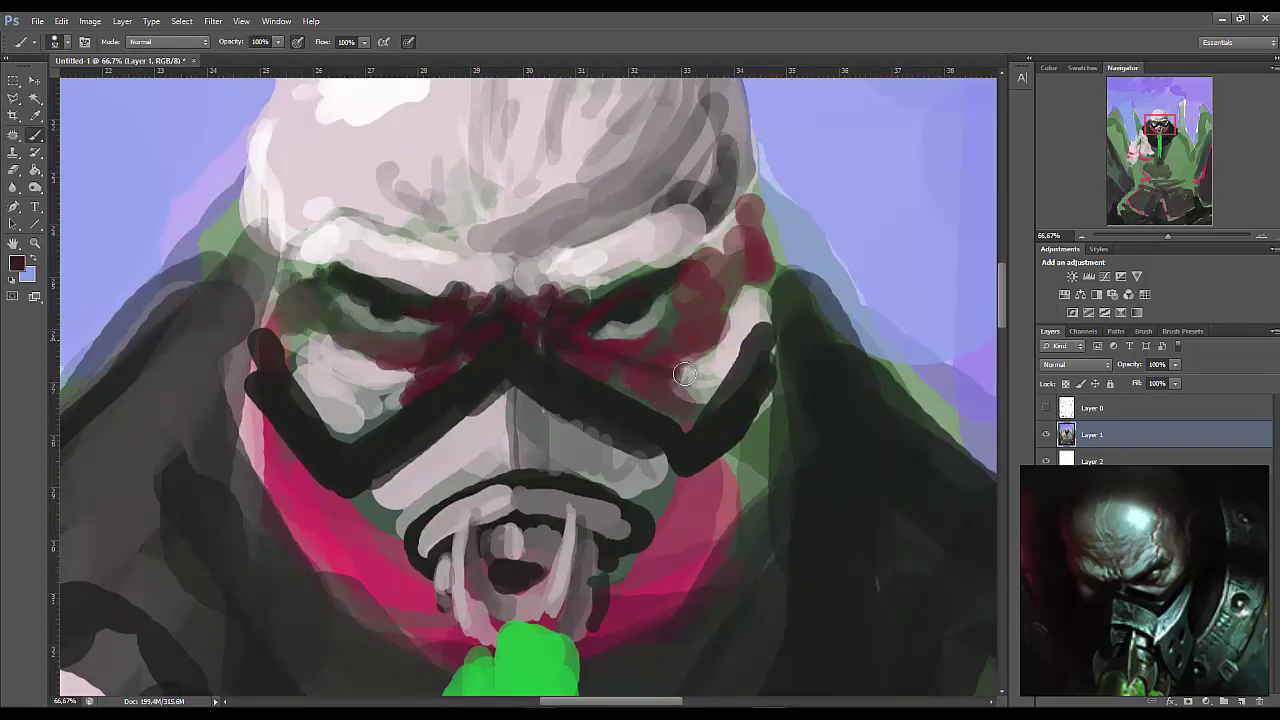
pyautogui.scroll(-1, 400, 317)
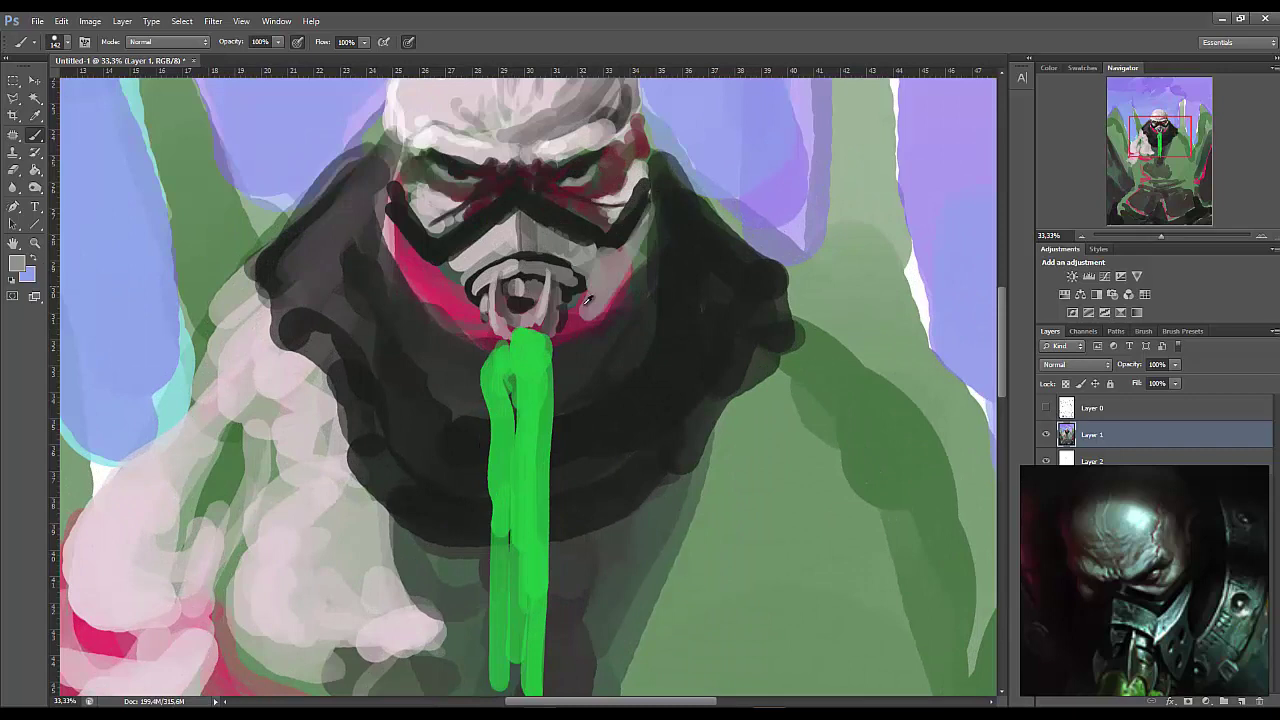
# Add light and dark marks by the mouthpiece and extend the green slime drip
pyautogui.moveTo(620, 318); pyautogui.dragTo(606, 345)
pyautogui.moveTo(592, 262); pyautogui.dragTo(575, 312)
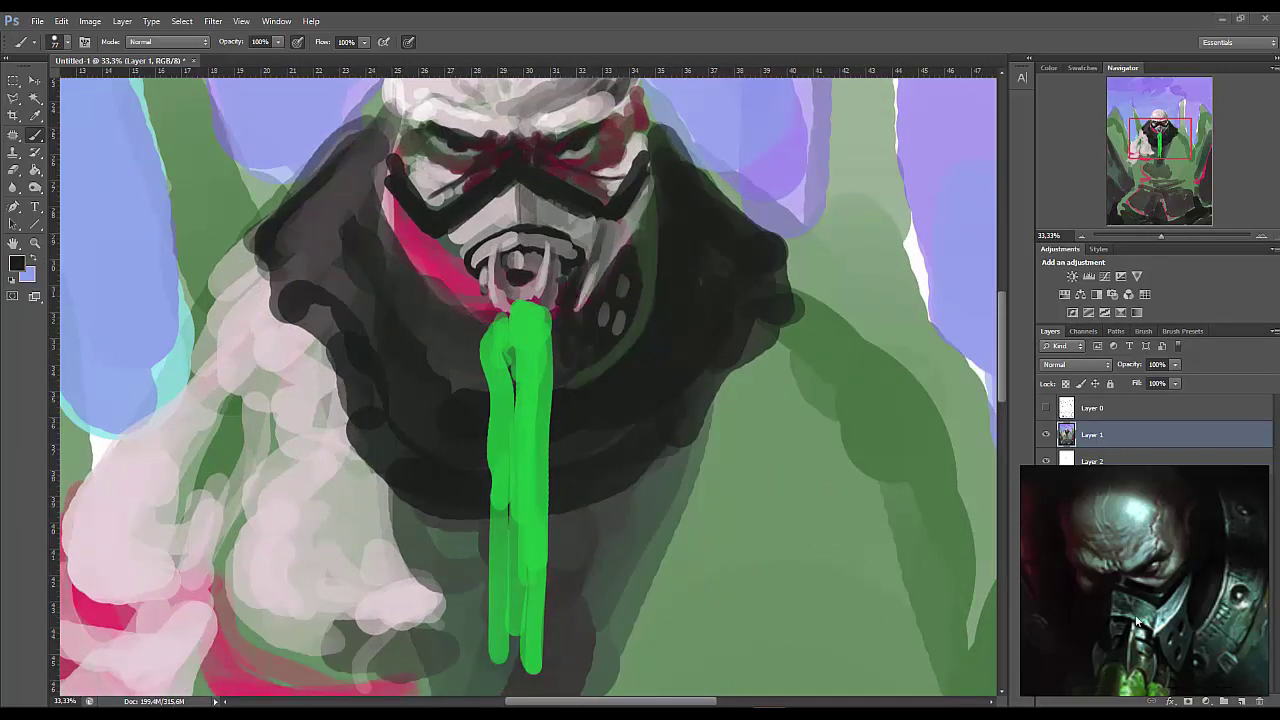
pyautogui.keyDown('alt'); pyautogui.click(530, 400); pyautogui.keyUp('alt')
pyautogui.moveTo(512, 420); pyautogui.dragTo(518, 640)
pyautogui.moveTo(560, 365); pyautogui.dragTo(558, 527)
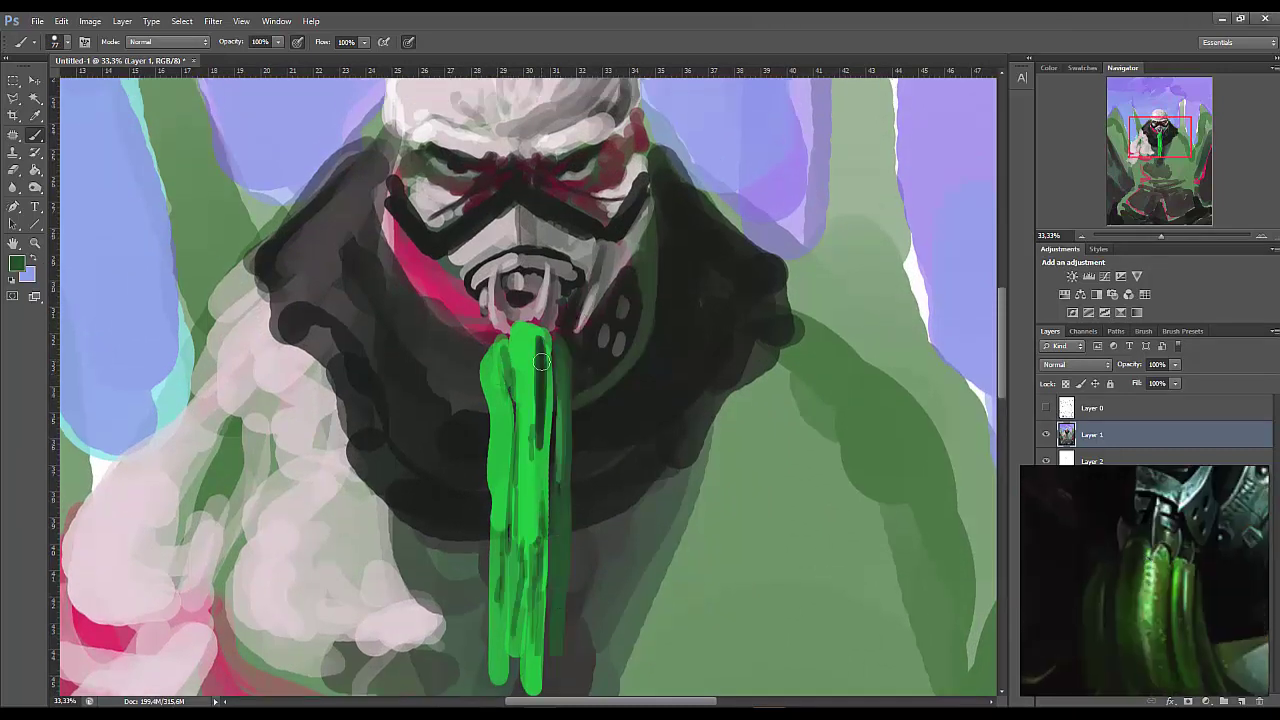
# Pick a grey and paint a light pink stroke across the lower body
pyautogui.scroll(1, 541, 362)
pyautogui.keyDown('alt'); pyautogui.click(577, 326); pyautogui.keyUp('alt')
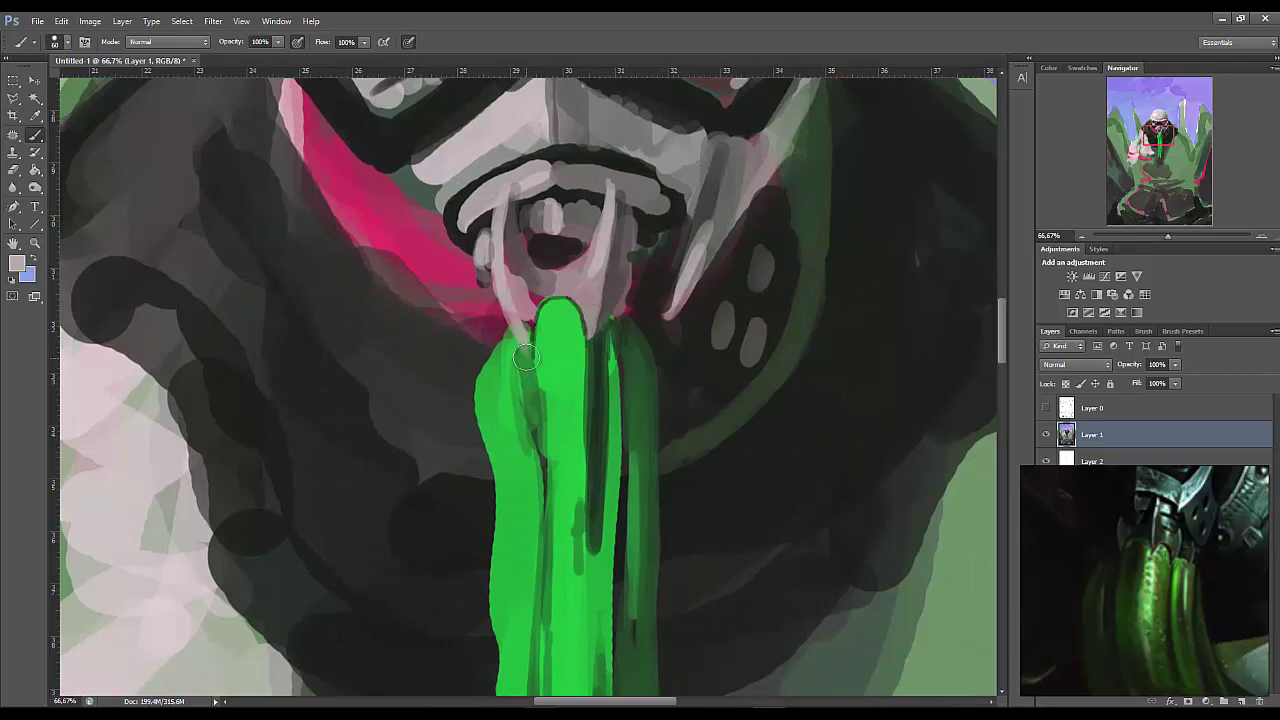
pyautogui.scroll(-3, 527, 357)
pyautogui.scroll(1, 560, 300)
pyautogui.moveTo(560, 500); pyautogui.dragTo(620, 290)
# Add light pink strokes across the lower body and light, pink and dark strokes around the arms
pyautogui.moveTo(440, 460); pyautogui.dragTo(695, 485)
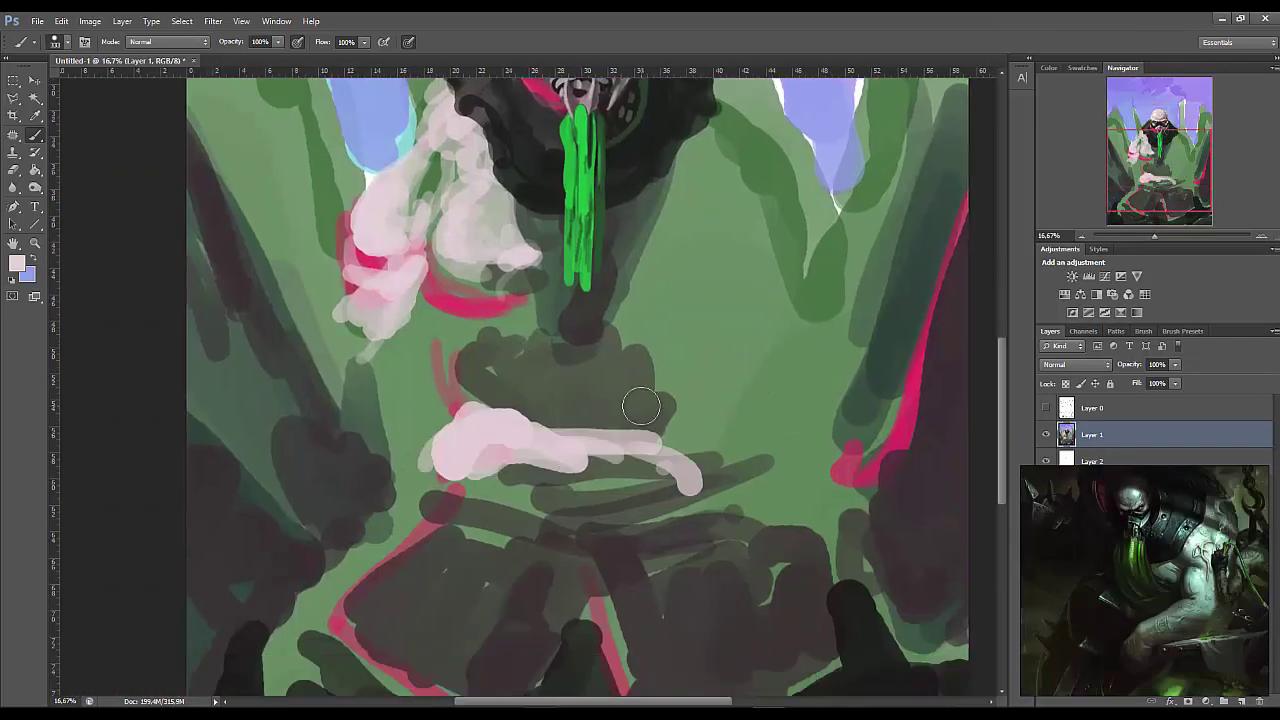
pyautogui.moveTo(360, 400); pyautogui.dragTo(380, 540)
pyautogui.moveTo(795, 275); pyautogui.dragTo(800, 390)
pyautogui.moveTo(440, 260)
pyautogui.mouseDown()
pyautogui.moveTo(380, 370)
pyautogui.moveTo(380, 400)
pyautogui.mouseUp()
pyautogui.scroll(-1, 522, 480)
# Paint the dark striped oval across the lap and outline its top in light
pyautogui.moveTo(522, 480)
pyautogui.mouseDown()
pyautogui.moveTo(571, 537)
pyautogui.moveTo(583, 457)
pyautogui.moveTo(546, 560)
pyautogui.mouseUp()
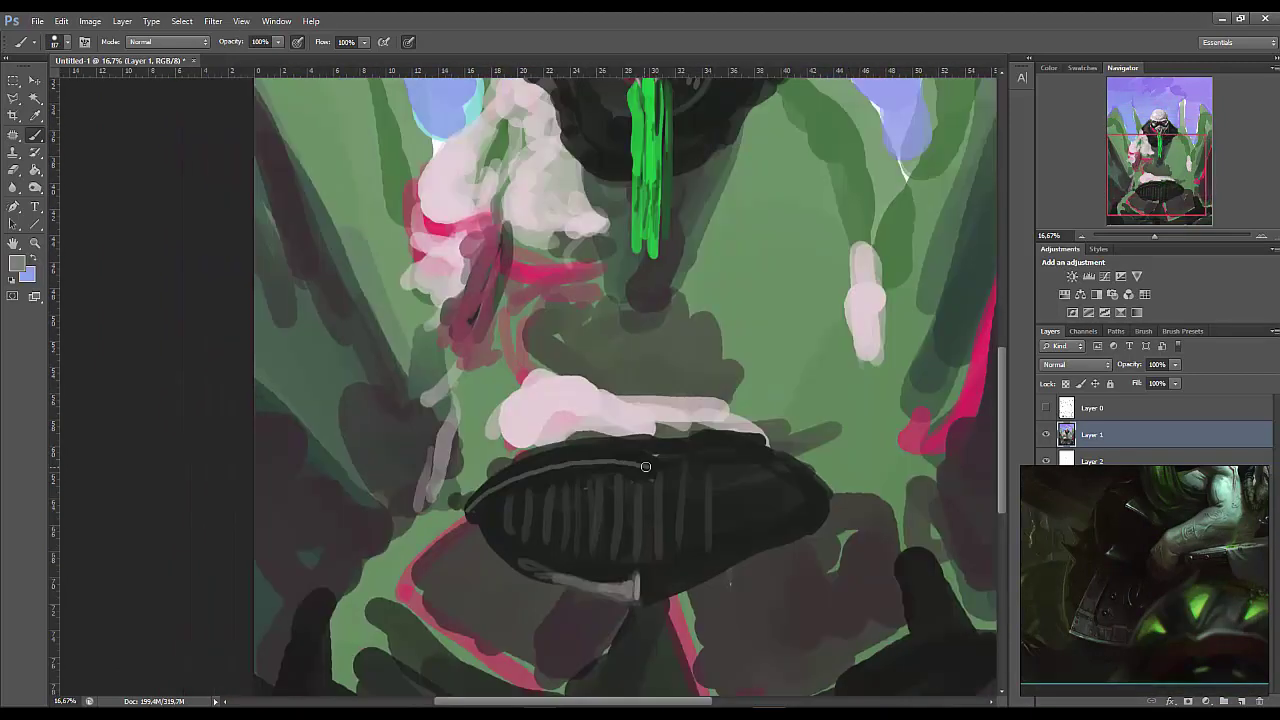
pyautogui.moveTo(470, 445); pyautogui.dragTo(765, 455)
pyautogui.moveTo(613, 329)
pyautogui.mouseDown()
pyautogui.moveTo(631, 439)
pyautogui.moveTo(623, 473)
pyautogui.mouseUp()
# Paint long green slime strokes winding down the centre to the oval
pyautogui.keyDown('alt'); pyautogui.click(590, 250); pyautogui.keyUp('alt')
pyautogui.moveTo(590, 260); pyautogui.dragTo(586, 428)
pyautogui.moveTo(590, 360); pyautogui.dragTo(711, 509)
pyautogui.moveTo(644, 389)
pyautogui.mouseDown()
pyautogui.moveTo(571, 420)
pyautogui.moveTo(588, 326)
pyautogui.moveTo(710, 480)
pyautogui.mouseUp()
# Add dark green and grey strokes beside the slime, dark strokes below the body, and a green dotted stroke
pyautogui.keyDown('alt'); pyautogui.click(588, 326); pyautogui.keyUp('alt')
pyautogui.moveTo(610, 350)
pyautogui.mouseDown()
pyautogui.moveTo(700, 400)
pyautogui.moveTo(724, 454)
pyautogui.mouseUp()
pyautogui.moveTo(652, 372); pyautogui.dragTo(736, 462)
pyautogui.moveTo(740, 470)
pyautogui.mouseDown()
pyautogui.moveTo(766, 407)
pyautogui.moveTo(880, 380)
pyautogui.moveTo(795, 295)
pyautogui.moveTo(710, 170)
pyautogui.mouseUp()
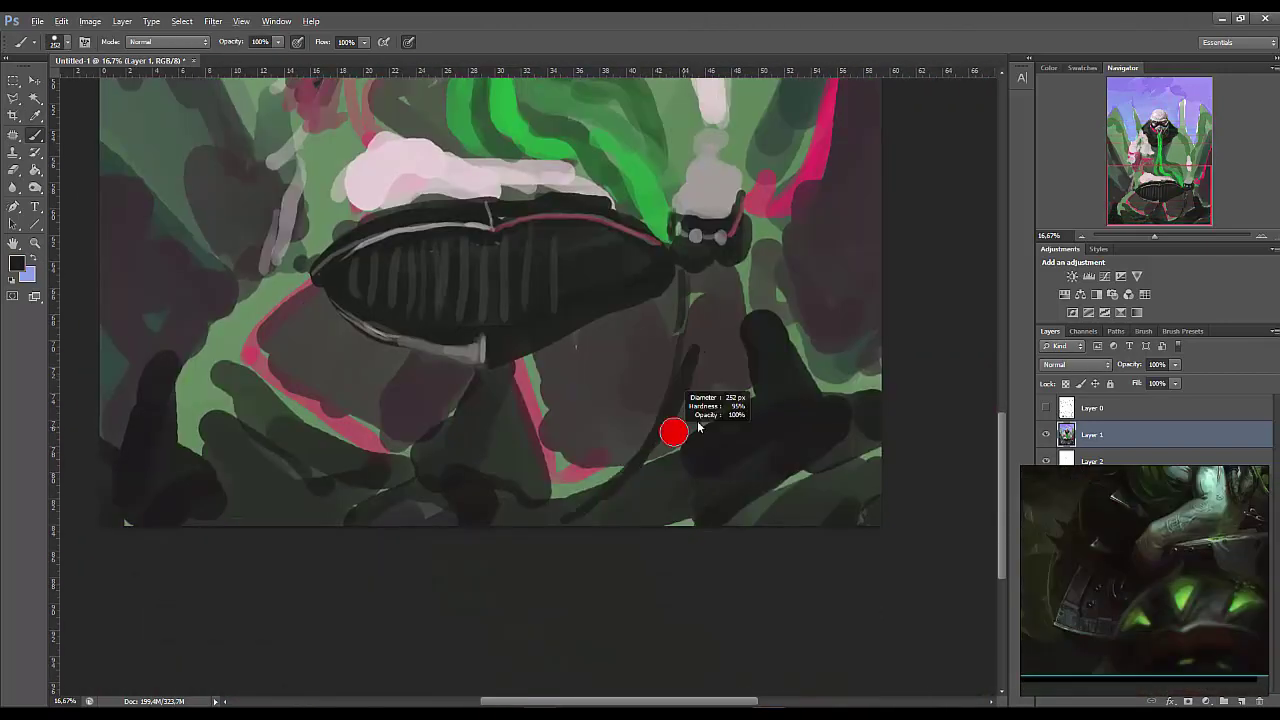
pyautogui.moveTo(698, 427); pyautogui.dragTo(740, 440)
pyautogui.moveTo(525, 344)
pyautogui.mouseDown()
pyautogui.moveTo(520, 486)
pyautogui.moveTo(600, 480)
pyautogui.mouseUp()
pyautogui.keyDown('alt'); pyautogui.click(557, 449); pyautogui.keyUp('alt')
pyautogui.moveTo(675, 465); pyautogui.dragTo(669, 368)
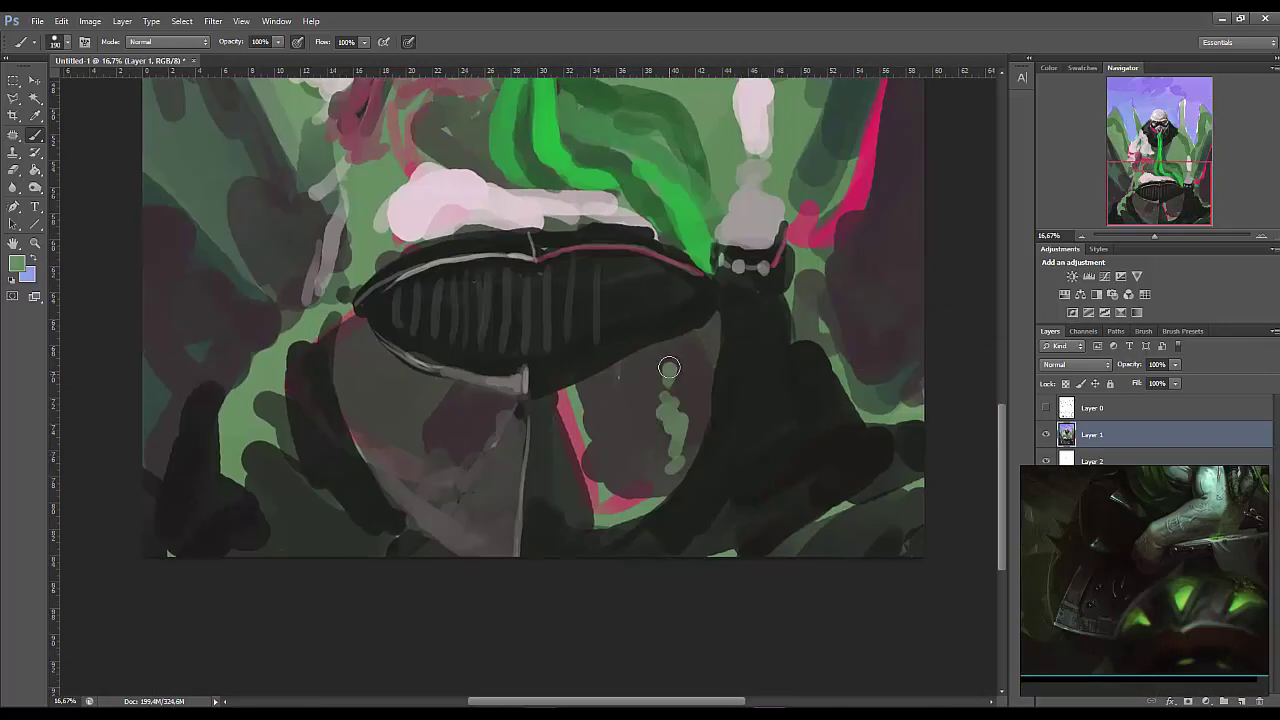
# Paint red and light grey strokes on the upper figure
pyautogui.moveTo(629, 449); pyautogui.dragTo(640, 520)
pyautogui.keyDown('alt'); pyautogui.click(640, 520); pyautogui.keyUp('alt')
pyautogui.moveTo(600, 250); pyautogui.dragTo(620, 400)
pyautogui.moveTo(560, 180); pyautogui.dragTo(572, 287)
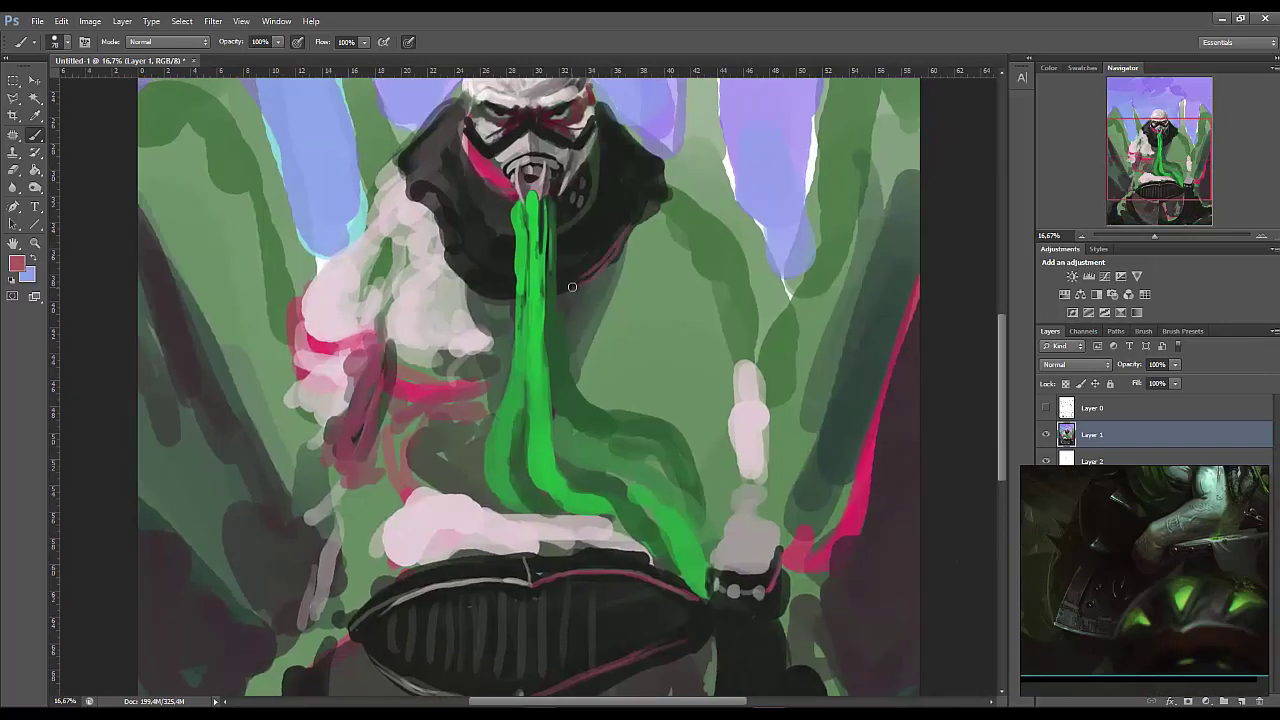
pyautogui.moveTo(575, 380); pyautogui.dragTo(586, 280)
pyautogui.keyDown('alt'); pyautogui.click(586, 280); pyautogui.keyUp('alt')
pyautogui.moveTo(600, 200); pyautogui.dragTo(610, 330)
# Paint light strokes on the arm and dark curved outlines across the torso
pyautogui.hotkey('ctrl', '-')
pyautogui.hotkey('ctrl', '-')
pyautogui.hotkey('ctrl', '-')
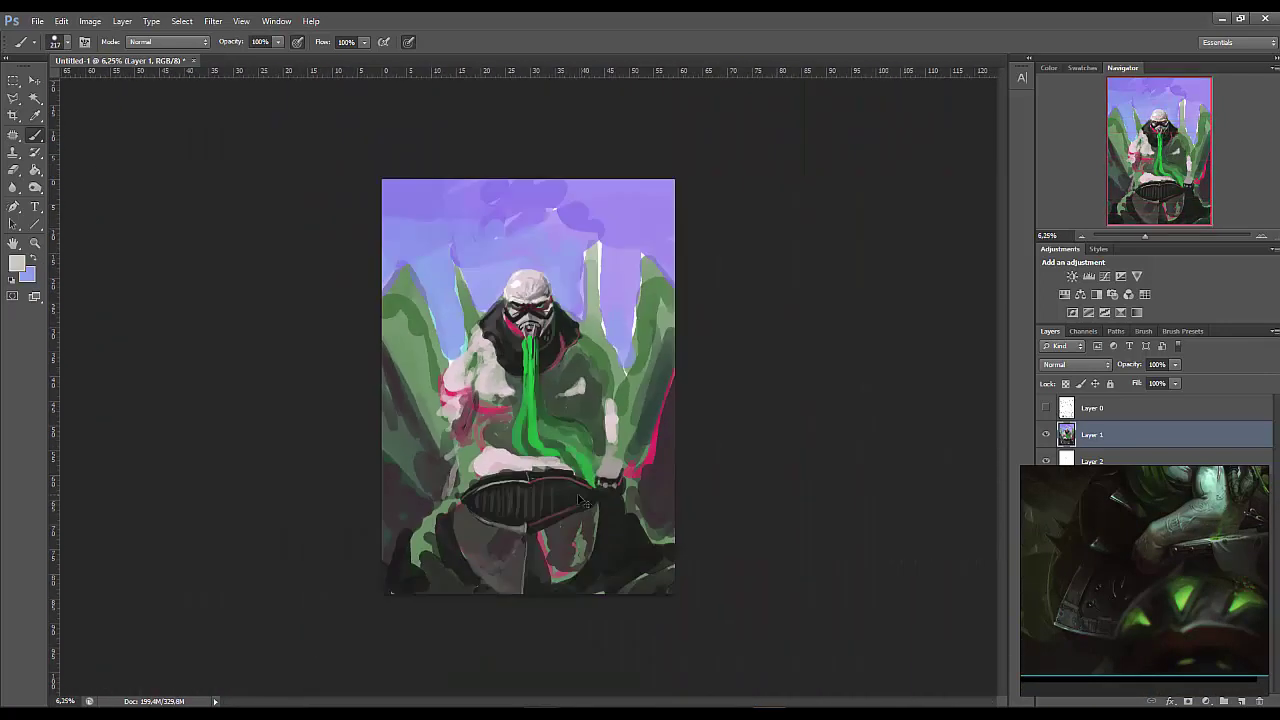
pyautogui.hotkey('ctrl', '+')
pyautogui.hotkey('ctrl', '+')
pyautogui.hotkey('ctrl', '+')
pyautogui.moveTo(457, 251)
pyautogui.mouseDown()
pyautogui.moveTo(437, 206)
pyautogui.moveTo(514, 457)
pyautogui.mouseUp()
pyautogui.keyDown('alt'); pyautogui.click(497, 444); pyautogui.keyUp('alt')
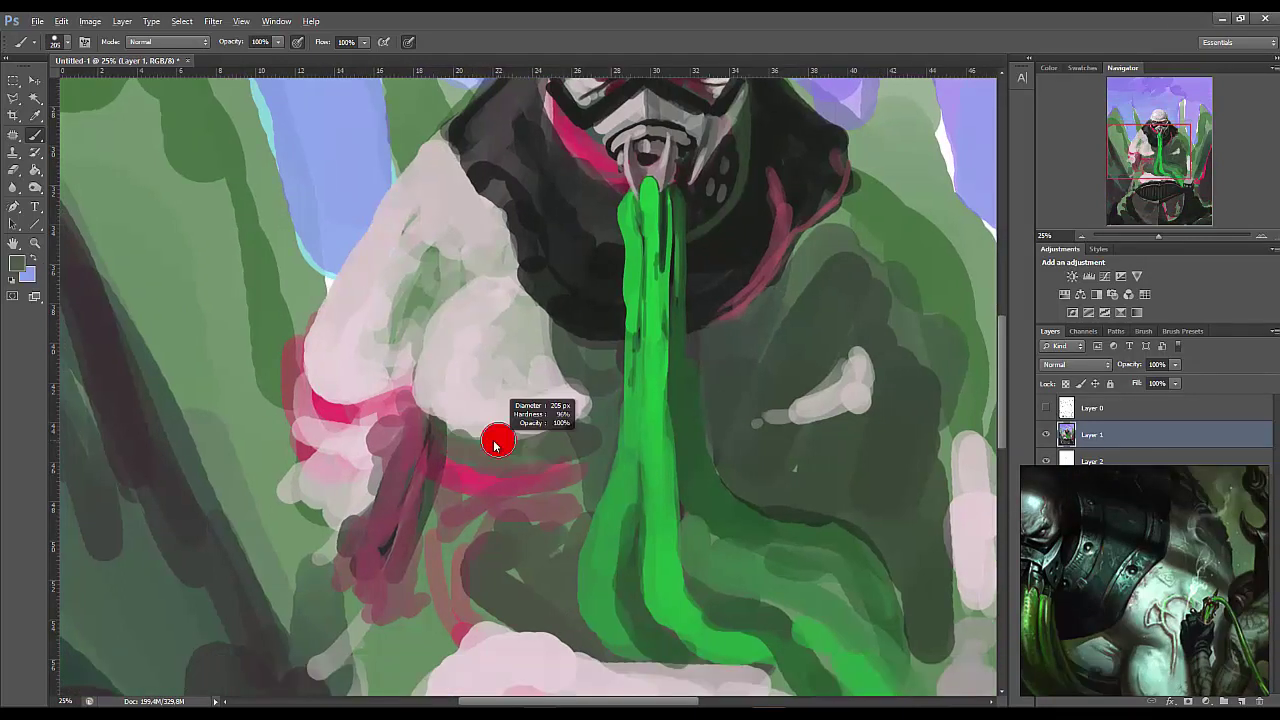
pyautogui.moveTo(705, 425)
pyautogui.mouseDown()
pyautogui.moveTo(870, 395)
pyautogui.moveTo(880, 525)
pyautogui.mouseUp()
pyautogui.moveTo(620, 415)
pyautogui.mouseDown()
pyautogui.moveTo(451, 542)
pyautogui.moveTo(548, 411)
pyautogui.mouseUp()
# Paint dark maroon and near-black strokes on the armour piece at lower right
pyautogui.moveTo(820, 600); pyautogui.dragTo(689, 490)
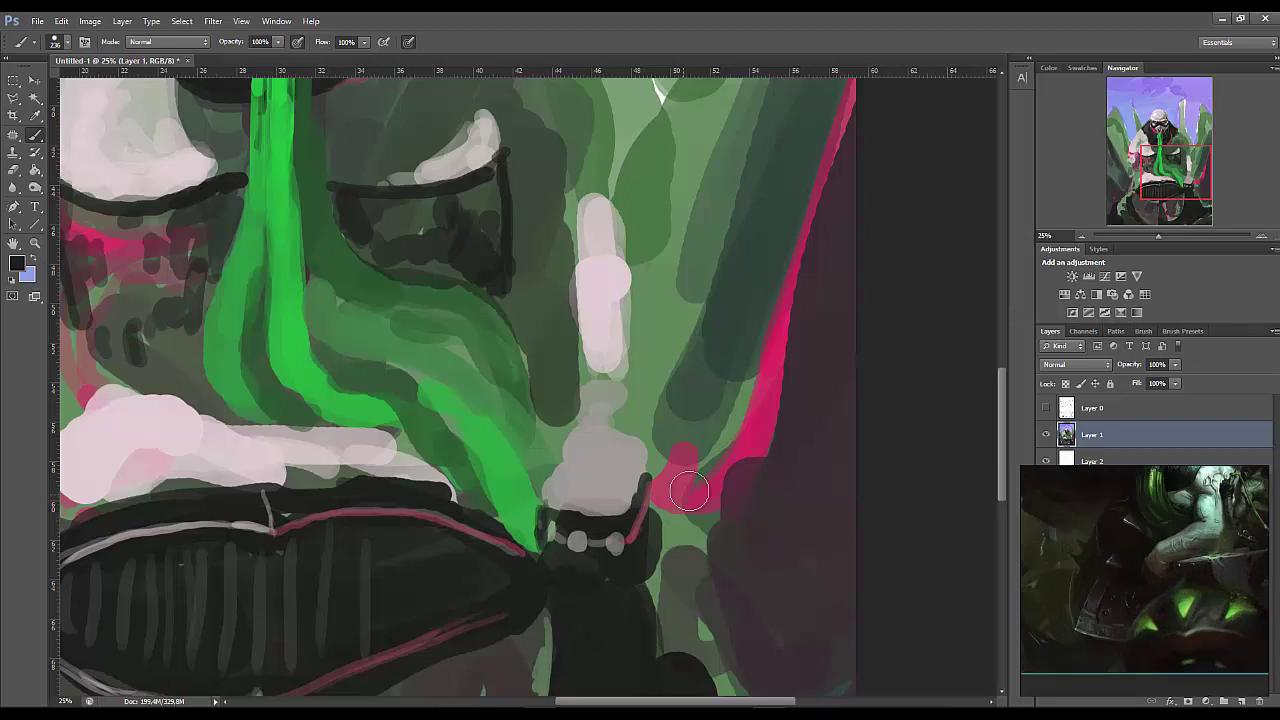
pyautogui.hotkey('ctrl', '-')
pyautogui.moveTo(594, 423)
pyautogui.mouseDown()
pyautogui.moveTo(669, 491)
pyautogui.moveTo(606, 357)
pyautogui.moveTo(629, 486)
pyautogui.mouseUp()
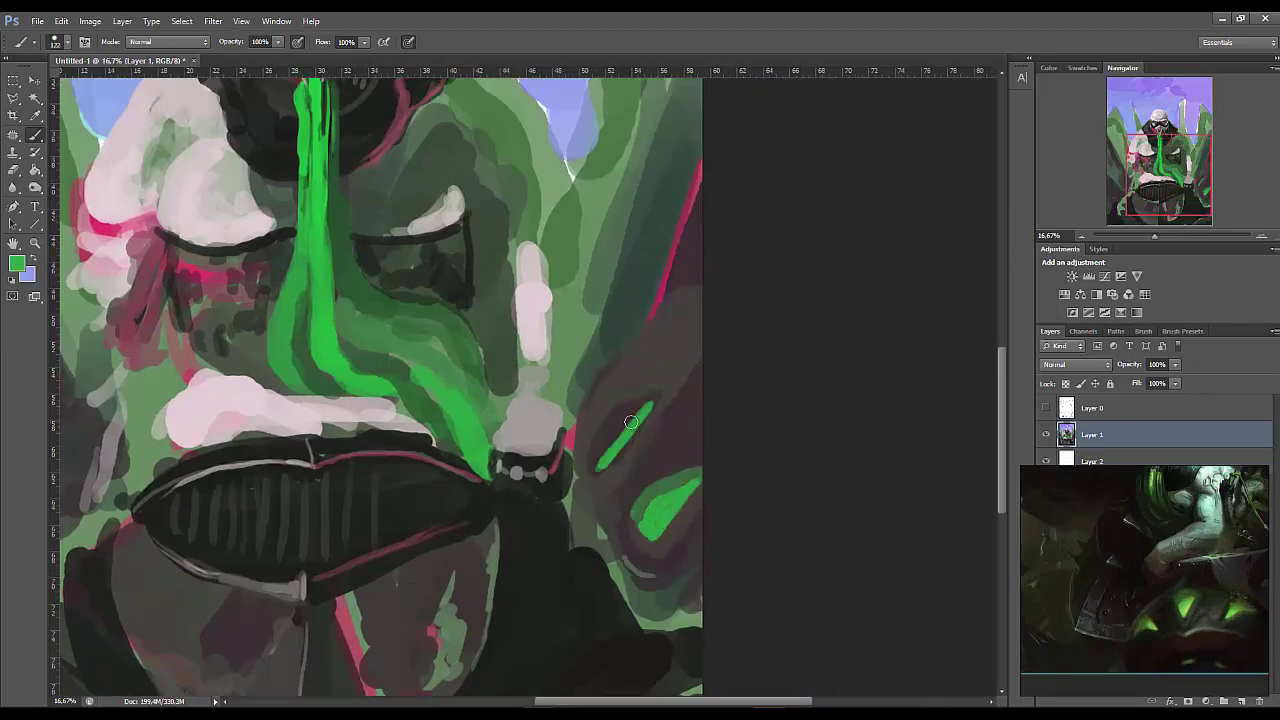
pyautogui.keyDown('alt'); pyautogui.click(618, 356); pyautogui.keyUp('alt')
pyautogui.moveTo(618, 356)
pyautogui.mouseDown()
pyautogui.moveTo(598, 414)
pyautogui.moveTo(642, 410)
pyautogui.mouseUp()
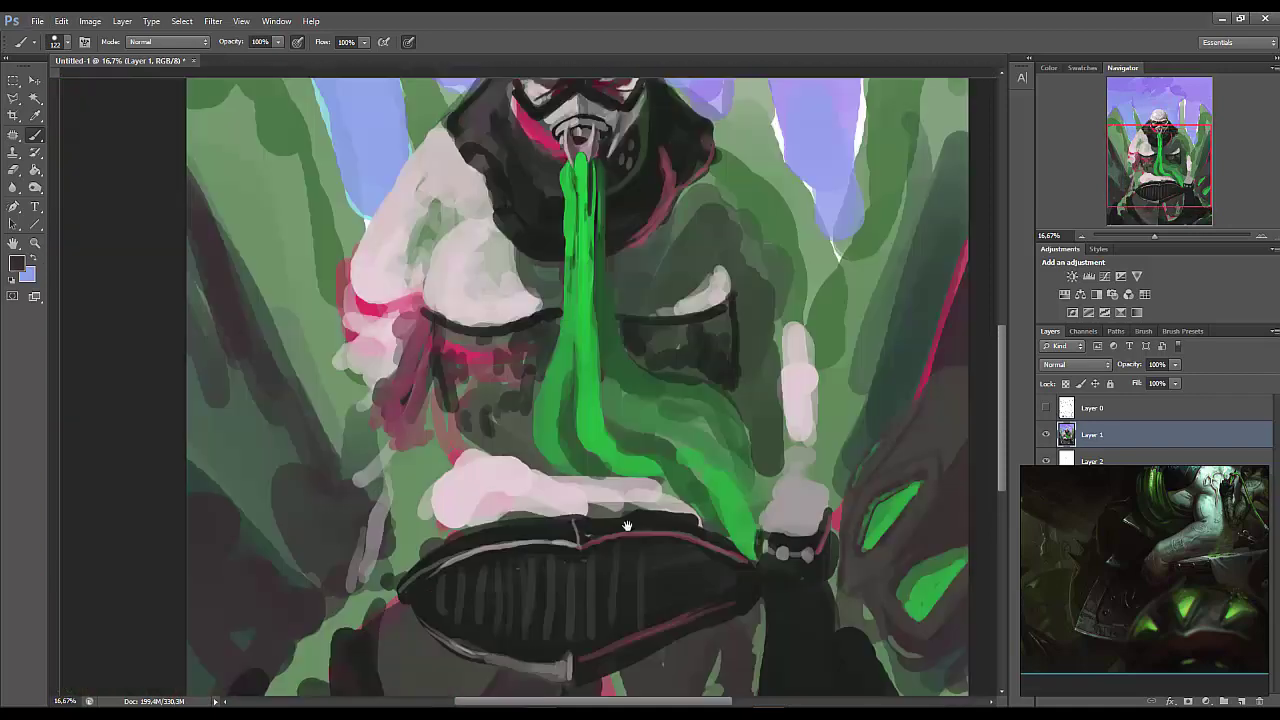
pyautogui.scroll(3, 365, 402)
# Dab a white glint on the eye and darken the shadows around both eyes in near-black
pyautogui.click(352, 399)
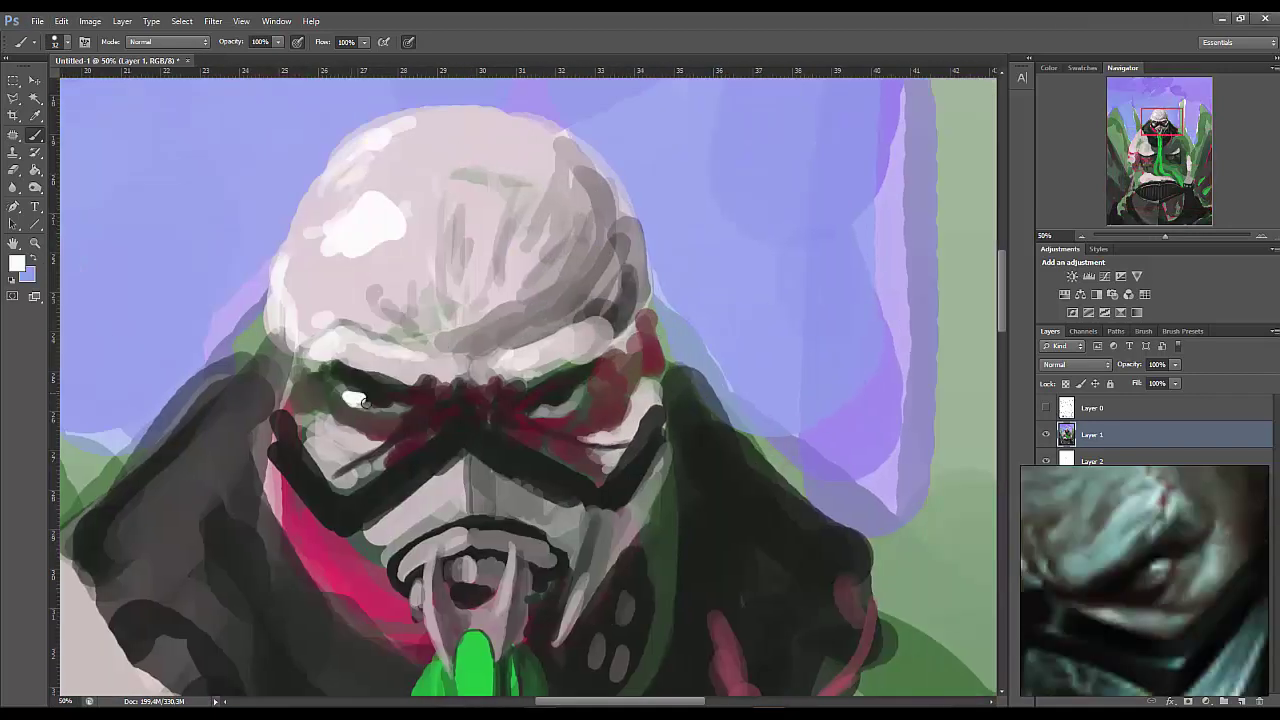
pyautogui.keyDown('alt'); pyautogui.click(553, 412); pyautogui.keyUp('alt')
pyautogui.scroll(-1, 558, 430)
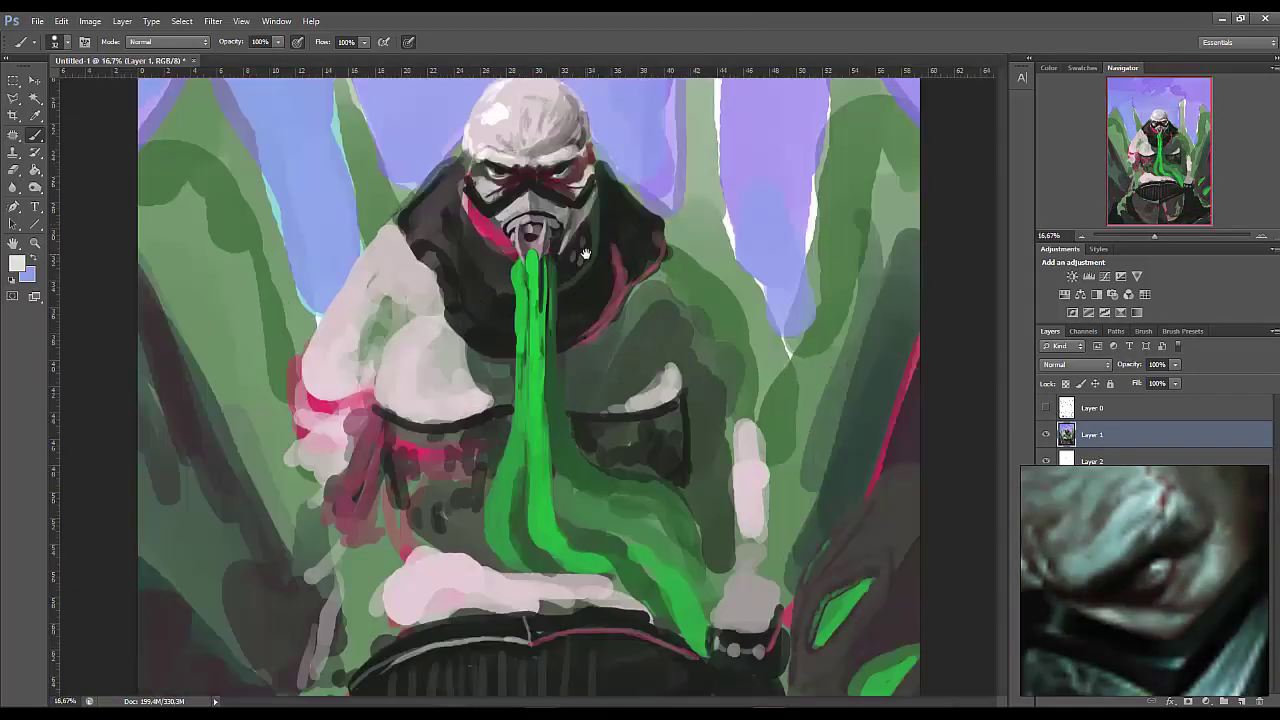
pyautogui.scroll(3, 560, 438)
pyautogui.moveTo(708, 345); pyautogui.dragTo(694, 477)
pyautogui.moveTo(780, 470); pyautogui.dragTo(450, 580)
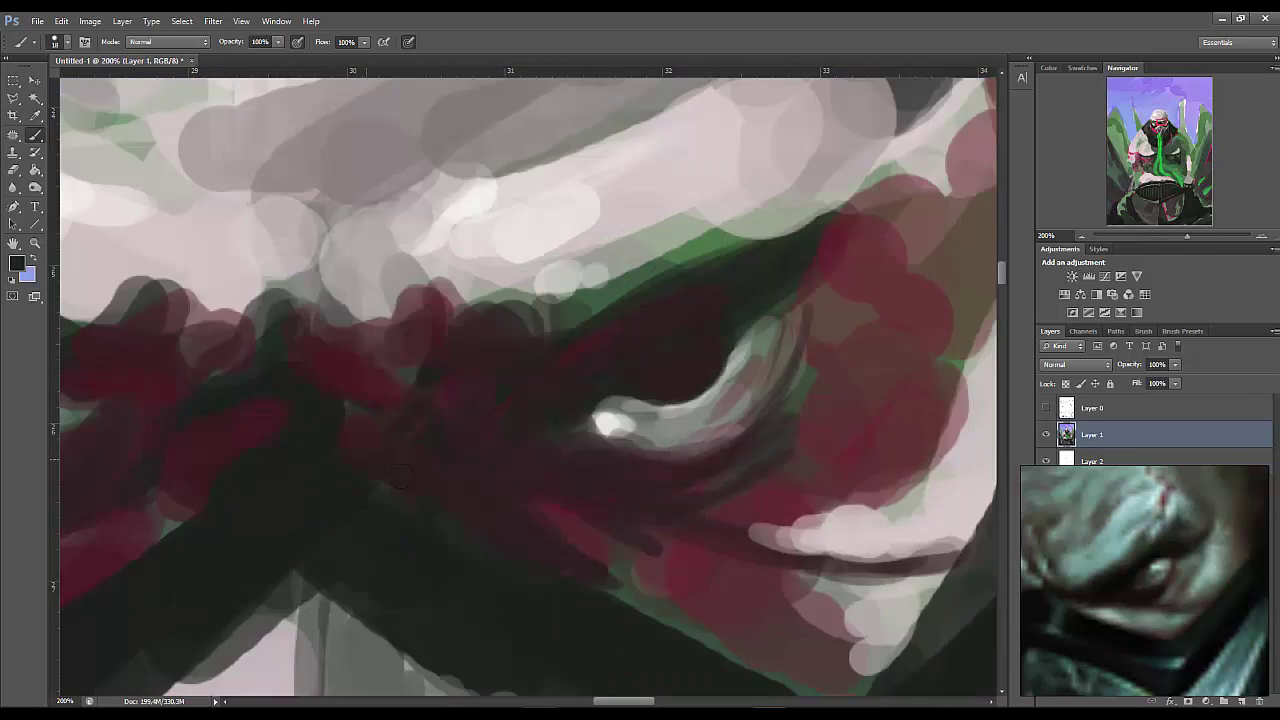
pyautogui.moveTo(150, 300); pyautogui.dragTo(693, 300)
pyautogui.moveTo(300, 200)
pyautogui.mouseDown()
pyautogui.moveTo(598, 308)
pyautogui.moveTo(606, 386)
pyautogui.moveTo(700, 443)
pyautogui.mouseUp()
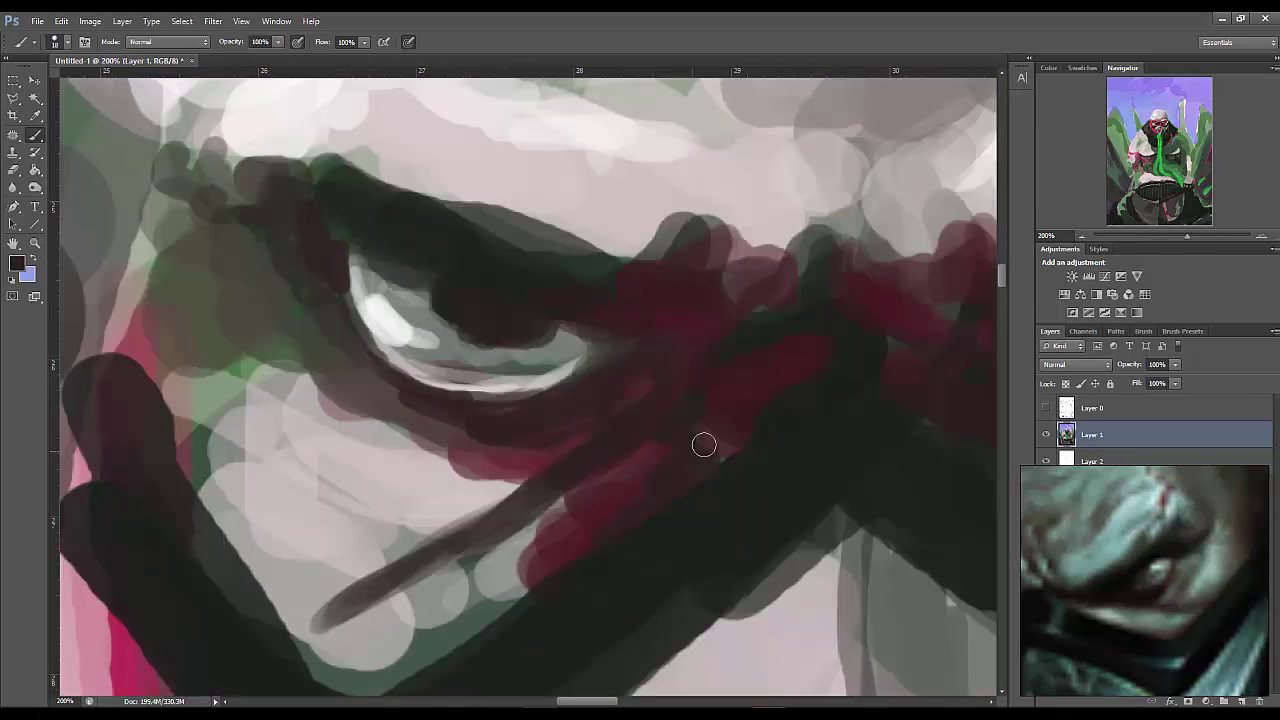
# Paint dark strokes near the eye and darken the right side of the head
pyautogui.hotkey('ctrl', '0')
pyautogui.scroll(5, 545, 270)
pyautogui.moveTo(677, 251); pyautogui.dragTo(650, 460)
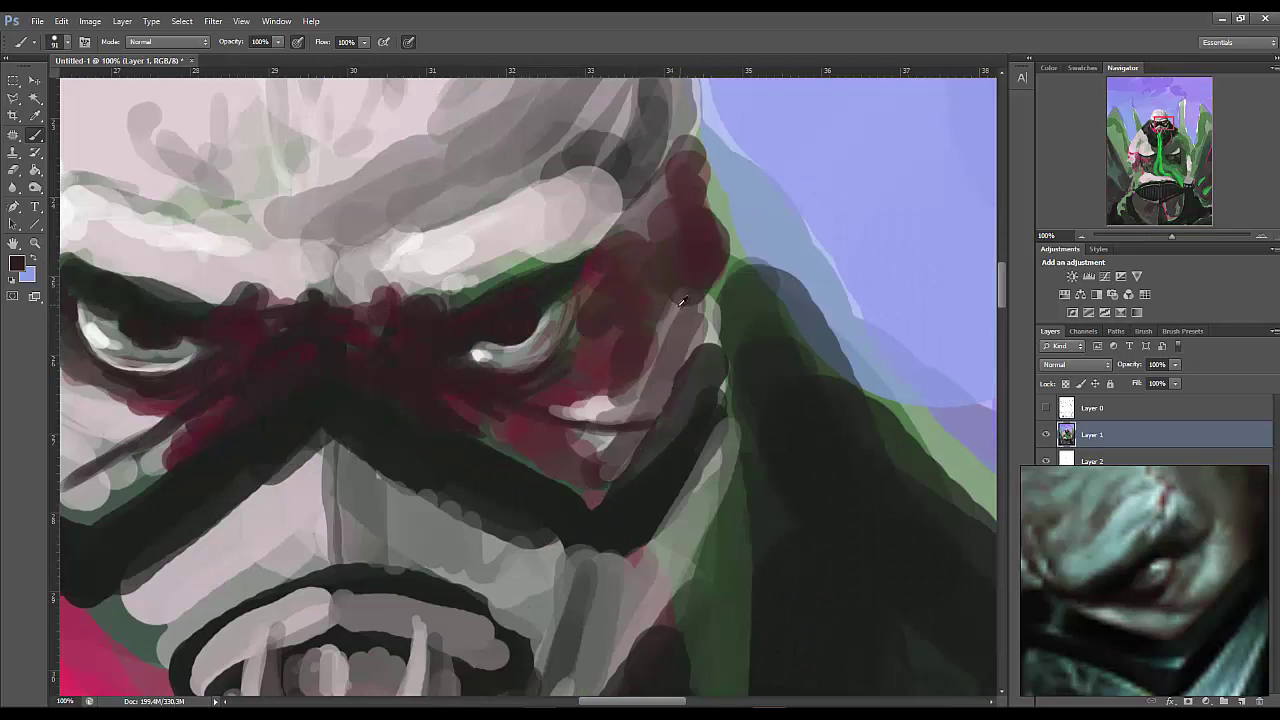
pyautogui.hotkey('ctrl', '0')
pyautogui.scroll(3, 676, 398)
pyautogui.moveTo(676, 398); pyautogui.dragTo(694, 177)
pyautogui.moveTo(700, 240)
pyautogui.mouseDown()
pyautogui.moveTo(690, 380)
pyautogui.moveTo(486, 434)
pyautogui.moveTo(380, 420)
pyautogui.mouseUp()
# Shade the right shoulder with reddish-dark strokes
pyautogui.scroll(-3, 566, 192)
pyautogui.scroll(3, 566, 192)
pyautogui.moveTo(660, 330); pyautogui.dragTo(460, 390)
# Fit the painting in view and shade the right shoulder with reddish-dark strokes
pyautogui.hotkey('ctrl', '0')
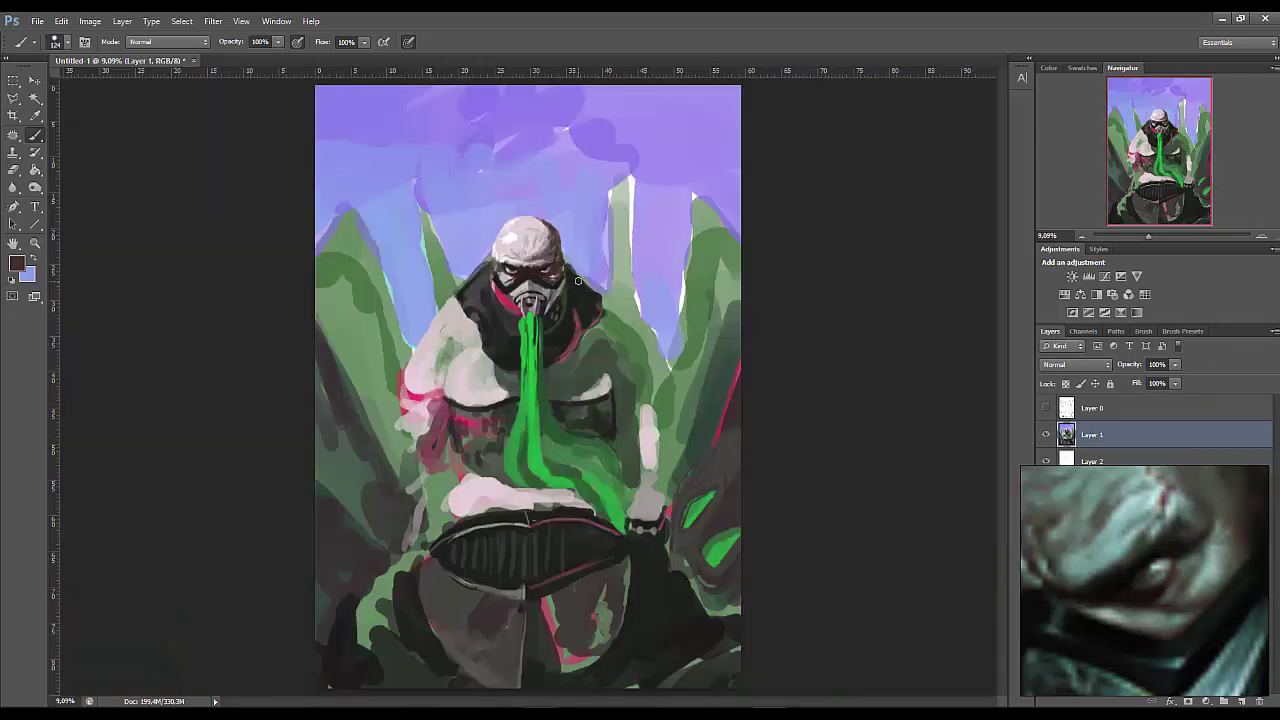
pyautogui.scroll(3, 551, 523)
pyautogui.moveTo(551, 523); pyautogui.dragTo(673, 465)
pyautogui.scroll(-3, 673, 465)
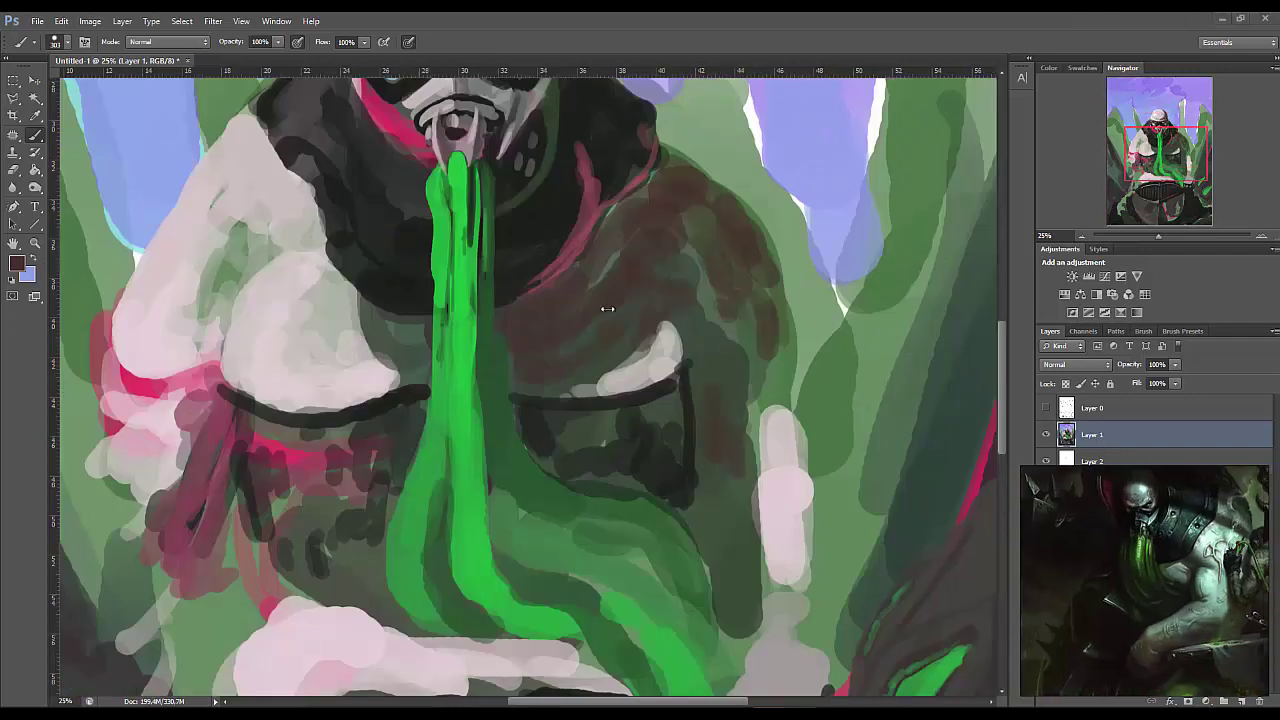
pyautogui.scroll(-3, 514, 337)
# Repaint the purple sky with orange and pinkish-orange strokes, then pick pink
pyautogui.click(16, 263)
pyautogui.press('Return')
pyautogui.moveTo(420, 340); pyautogui.dragTo(394, 223)
pyautogui.moveTo(350, 150); pyautogui.dragTo(651, 254)
pyautogui.moveTo(680, 320); pyautogui.dragTo(700, 180)
pyautogui.moveTo(484, 165); pyautogui.dragTo(643, 224)
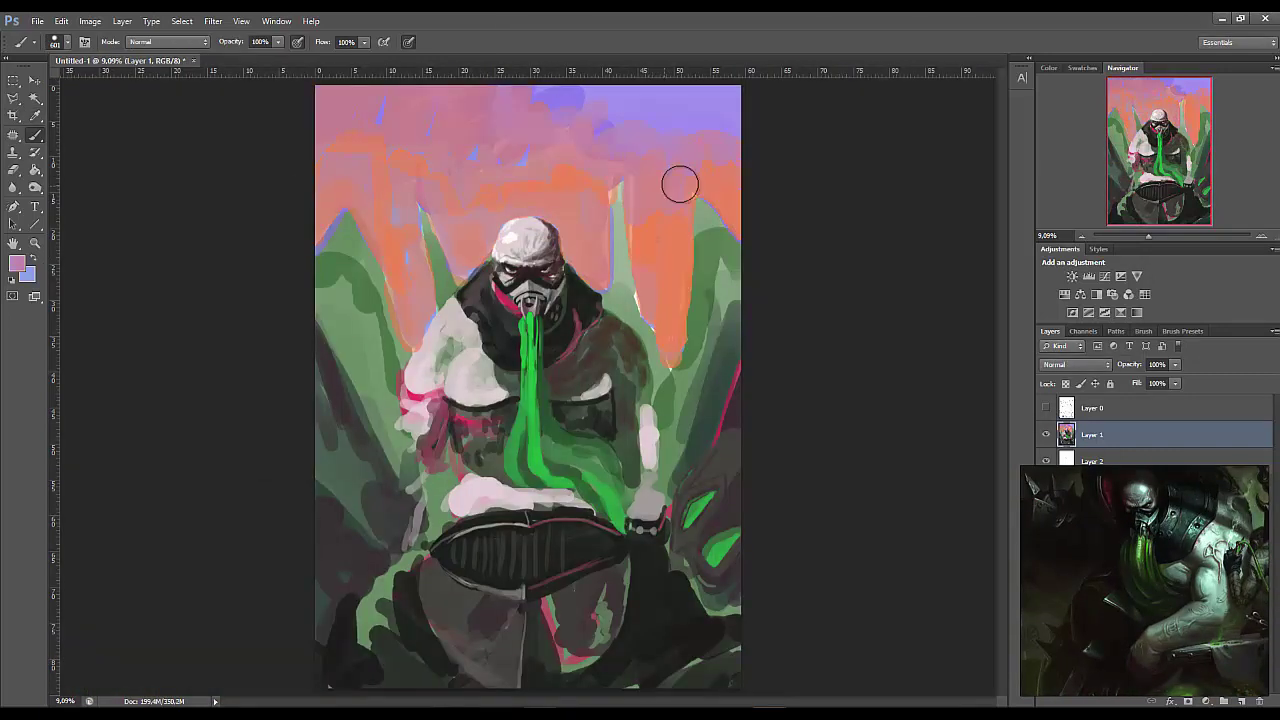
pyautogui.keyDown('alt'); pyautogui.click(469, 221); pyautogui.keyUp('alt')
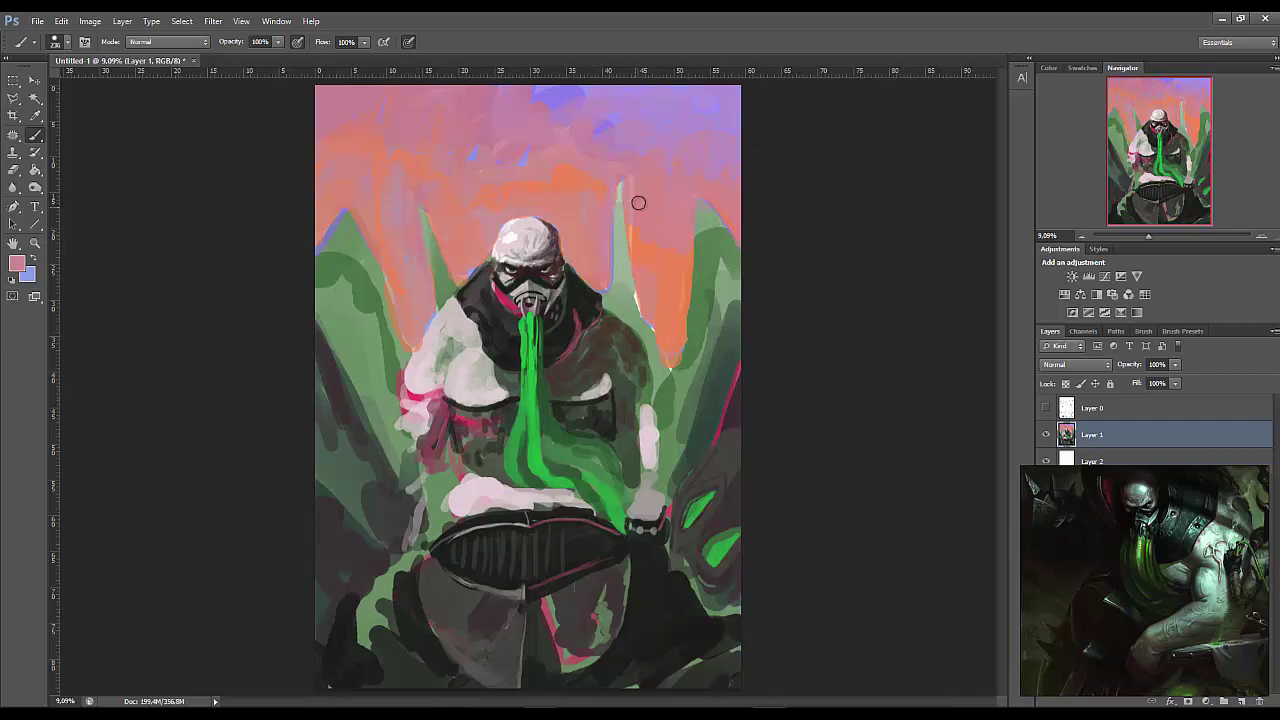
# Darken the figure's left arm and leg and the left green spikes with sampled dark tones
pyautogui.keyDown('alt'); pyautogui.click(634, 402); pyautogui.keyUp('alt')
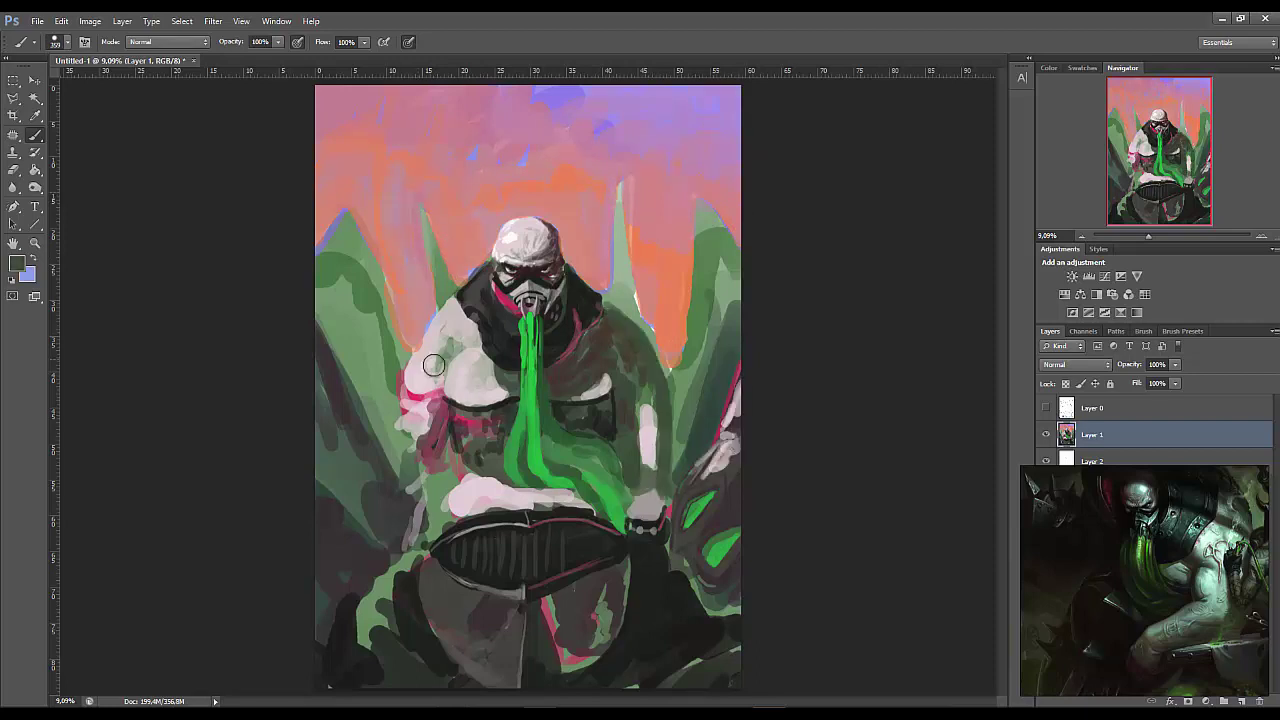
pyautogui.moveTo(416, 432)
pyautogui.mouseDown()
pyautogui.moveTo(405, 545)
pyautogui.moveTo(377, 580)
pyautogui.mouseUp()
pyautogui.keyDown('alt'); pyautogui.click(400, 530); pyautogui.keyUp('alt')
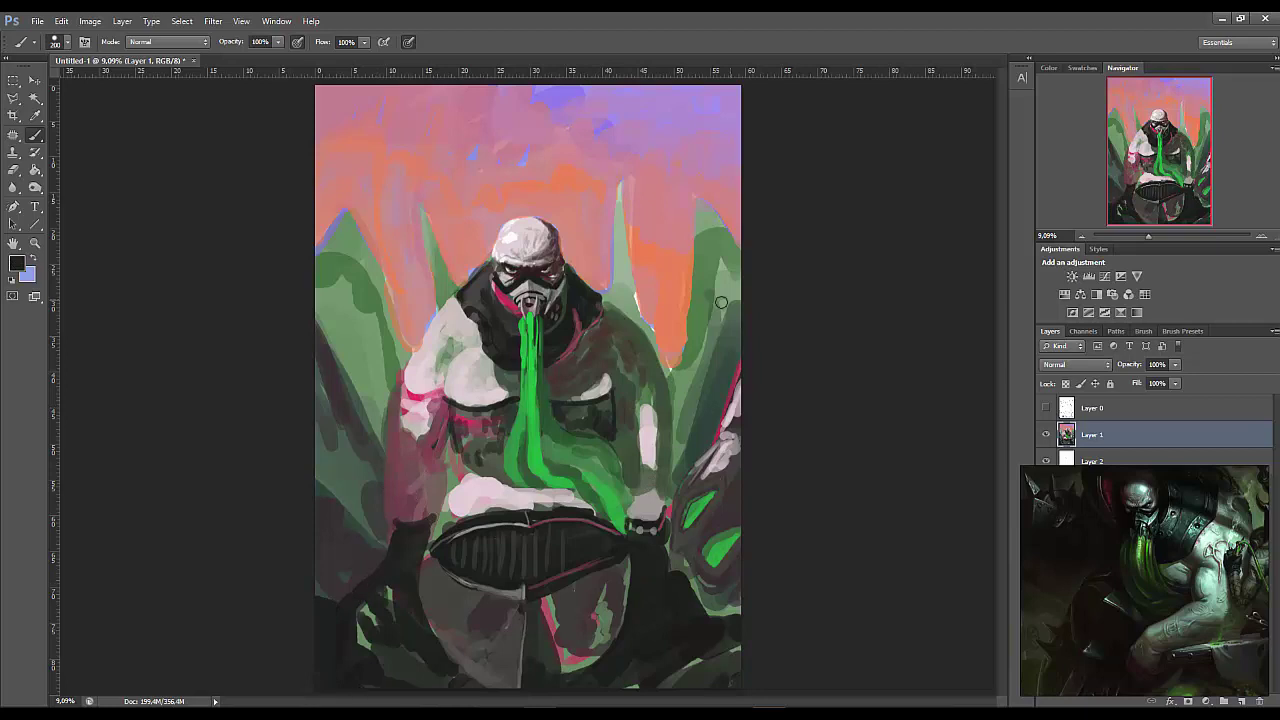
pyautogui.keyDown('alt'); pyautogui.click(362, 324); pyautogui.keyUp('alt')
pyautogui.moveTo(340, 270); pyautogui.dragTo(474, 253)
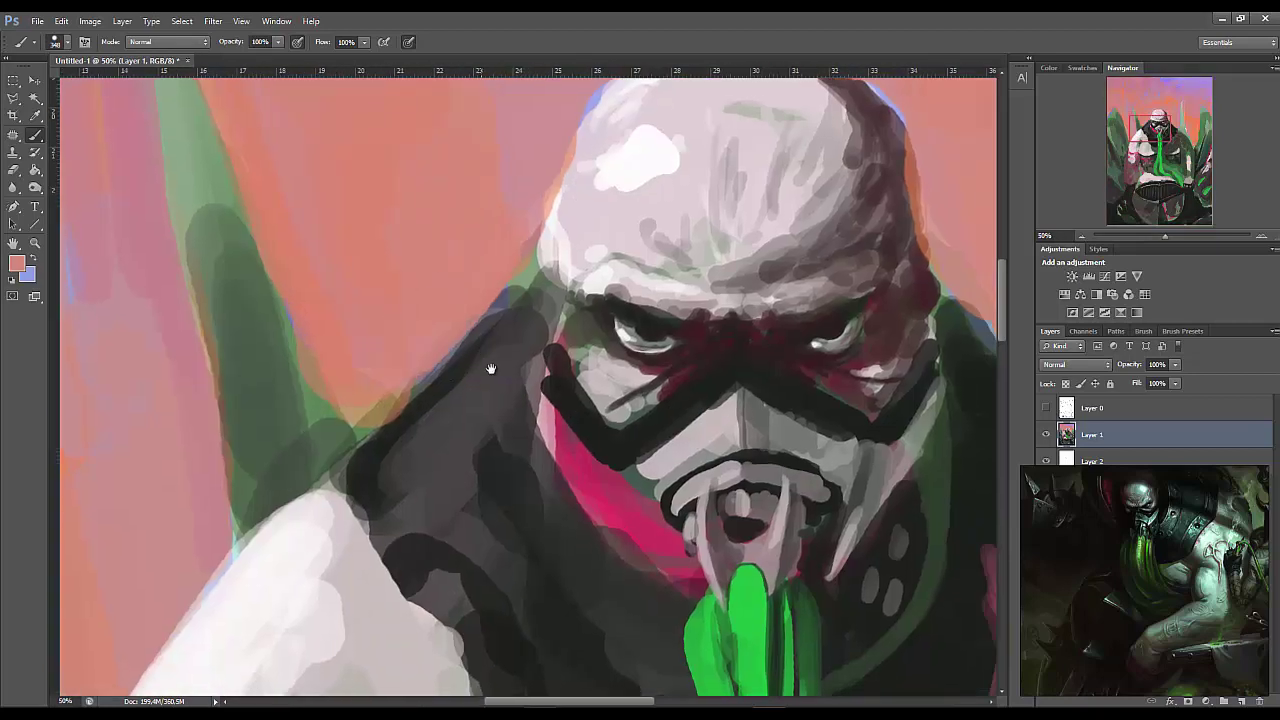
# Copy the head onto its own layer with Ctrl+J, resize it, and blend the seams
pyautogui.press('m')
pyautogui.moveTo(423, 194)
pyautogui.mouseDown()
pyautogui.moveTo(663, 537)
pyautogui.moveTo(446, 247)
pyautogui.mouseUp()
pyautogui.hotkey('ctrl', 'j')
pyautogui.hotkey('ctrl', 't')
pyautogui.press('Return')
pyautogui.press('b')
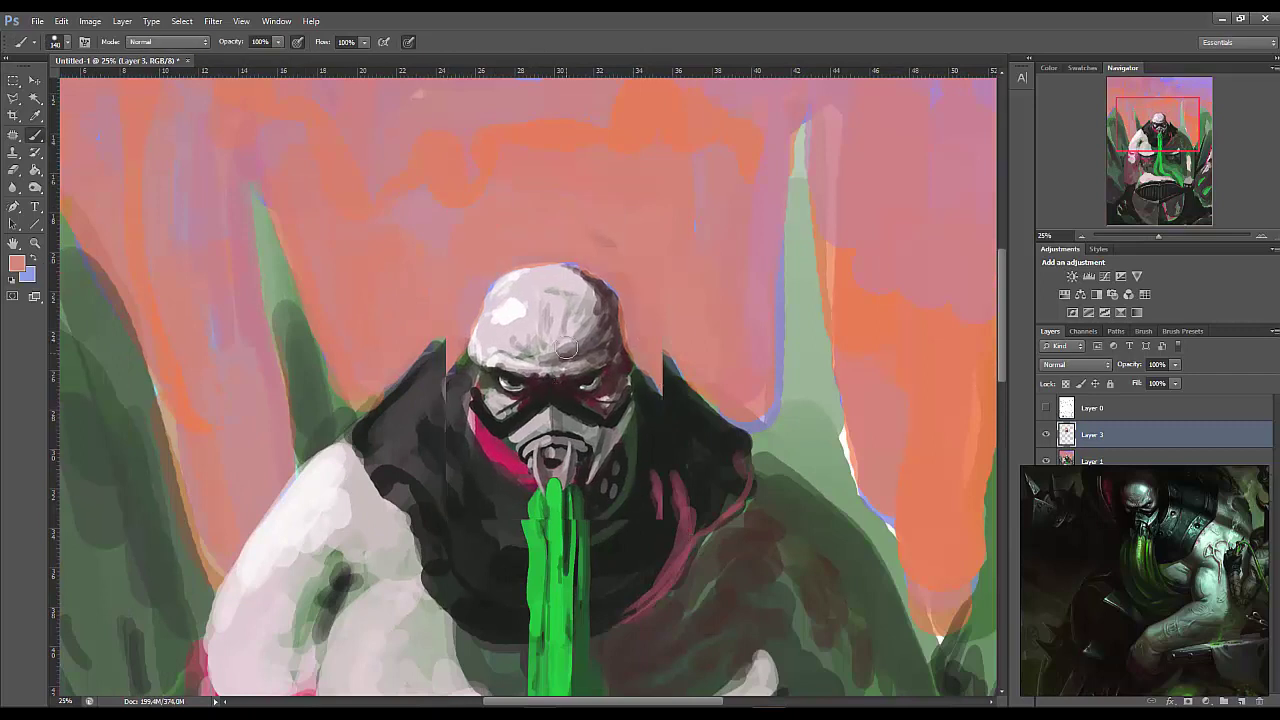
pyautogui.moveTo(669, 322); pyautogui.dragTo(712, 378)
# Paint an orange rim light along the hood
pyautogui.hotkey('ctrl', '-')
pyautogui.scroll(-4, 712, 378)
pyautogui.keyDown('alt'); pyautogui.click(494, 233); pyautogui.keyUp('alt')
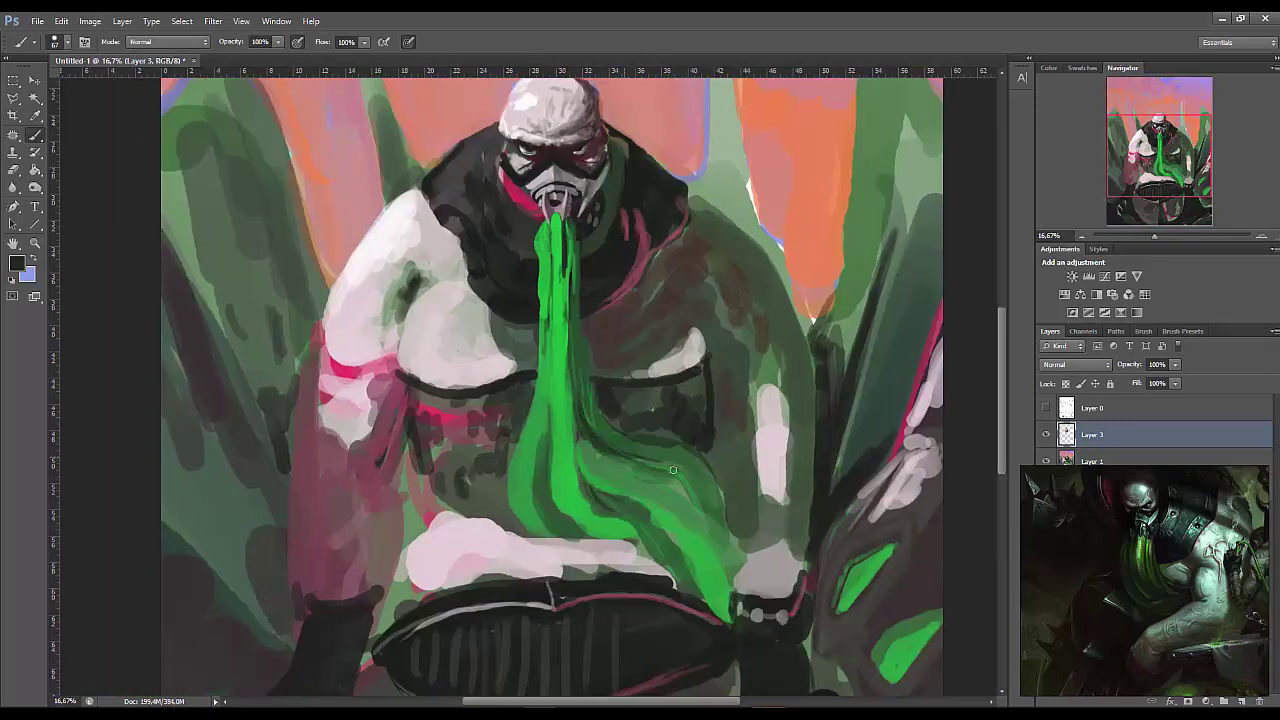
pyautogui.scroll(2, 673, 470)
pyautogui.click(16, 263)
pyautogui.click(571, 271)
pyautogui.moveTo(700, 296); pyautogui.dragTo(610, 180)
pyautogui.moveTo(670, 258)
pyautogui.mouseDown()
pyautogui.moveTo(590, 188)
pyautogui.moveTo(546, 201)
pyautogui.mouseUp()
# Add orange highlights down the right shoulder and the right spike
pyautogui.moveTo(712, 440); pyautogui.dragTo(592, 250)
pyautogui.moveTo(724, 378); pyautogui.dragTo(760, 320)
pyautogui.moveTo(644, 244); pyautogui.dragTo(717, 309)
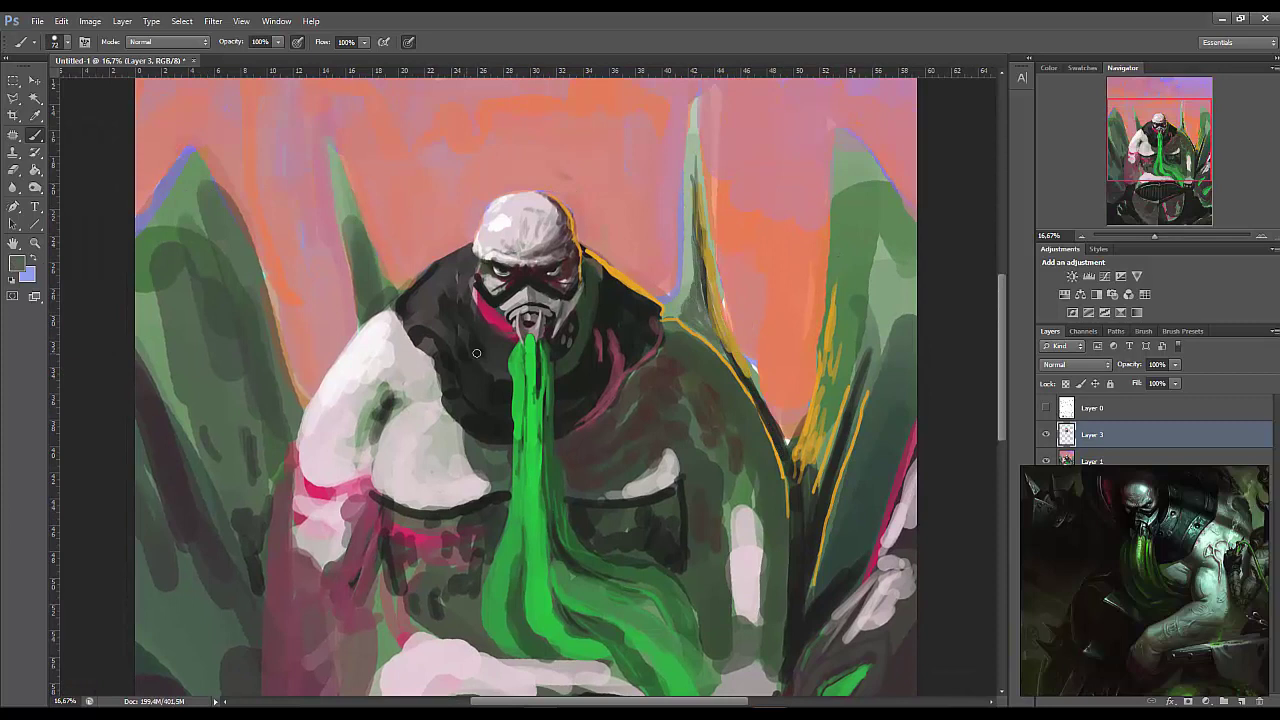
# Outline the left crystal spike's edge with dark strokes
pyautogui.moveTo(476, 353); pyautogui.dragTo(656, 378)
pyautogui.moveTo(553, 333); pyautogui.dragTo(586, 258)
pyautogui.moveTo(348, 152); pyautogui.dragTo(514, 380)
pyautogui.moveTo(441, 271)
pyautogui.mouseDown()
pyautogui.moveTo(533, 290)
pyautogui.moveTo(255, 307)
pyautogui.mouseUp()
# Add dark and yellow facet lines to the right and left crystals
pyautogui.moveTo(812, 130); pyautogui.dragTo(870, 200)
pyautogui.moveTo(812, 236); pyautogui.dragTo(829, 359)
pyautogui.moveTo(170, 445); pyautogui.dragTo(302, 395)
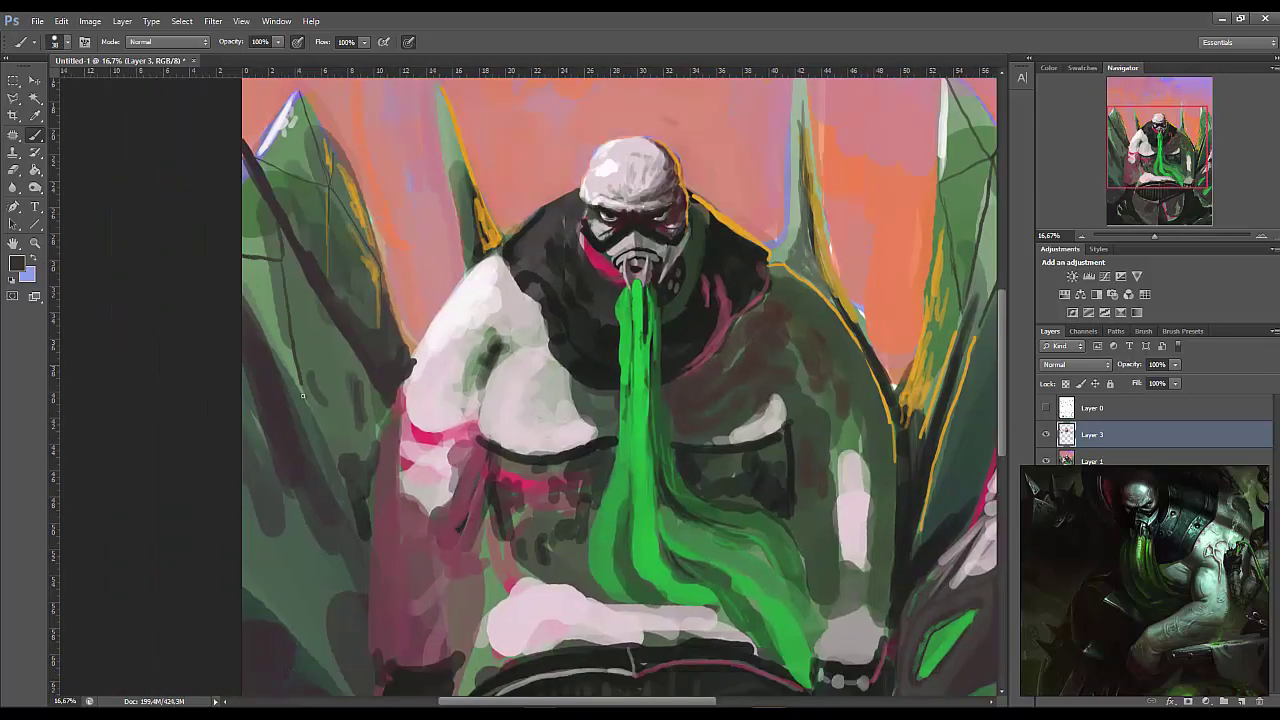
pyautogui.moveTo(311, 250)
pyautogui.mouseDown()
pyautogui.moveTo(340, 440)
pyautogui.moveTo(306, 694)
pyautogui.moveTo(257, 346)
pyautogui.moveTo(266, 404)
pyautogui.mouseUp()
pyautogui.keyDown('alt'); pyautogui.click(330, 450); pyautogui.keyUp('alt')
pyautogui.moveTo(487, 557)
pyautogui.mouseDown()
pyautogui.moveTo(522, 457)
pyautogui.moveTo(511, 566)
pyautogui.mouseUp()
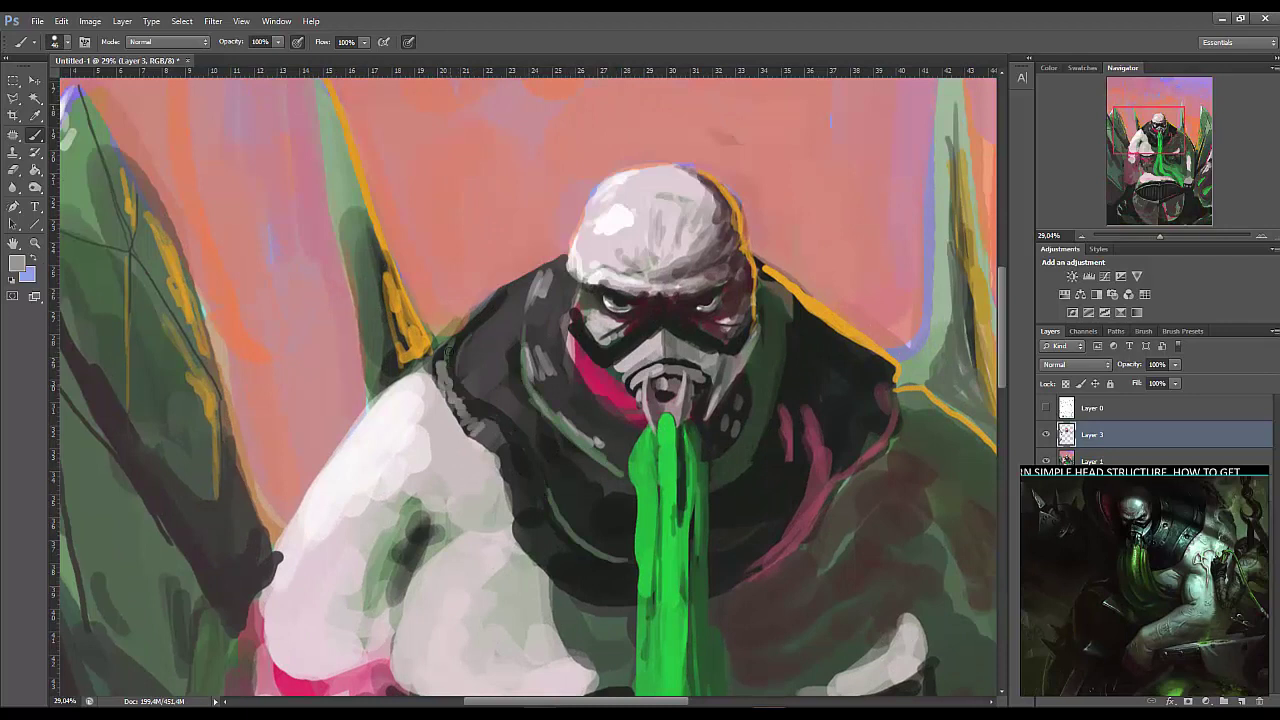
# Paint bright slime-green glints on the armour beside the slime
pyautogui.keyDown('alt'); pyautogui.click(640, 455); pyautogui.keyUp('alt')
pyautogui.moveTo(606, 468); pyautogui.dragTo(622, 432)
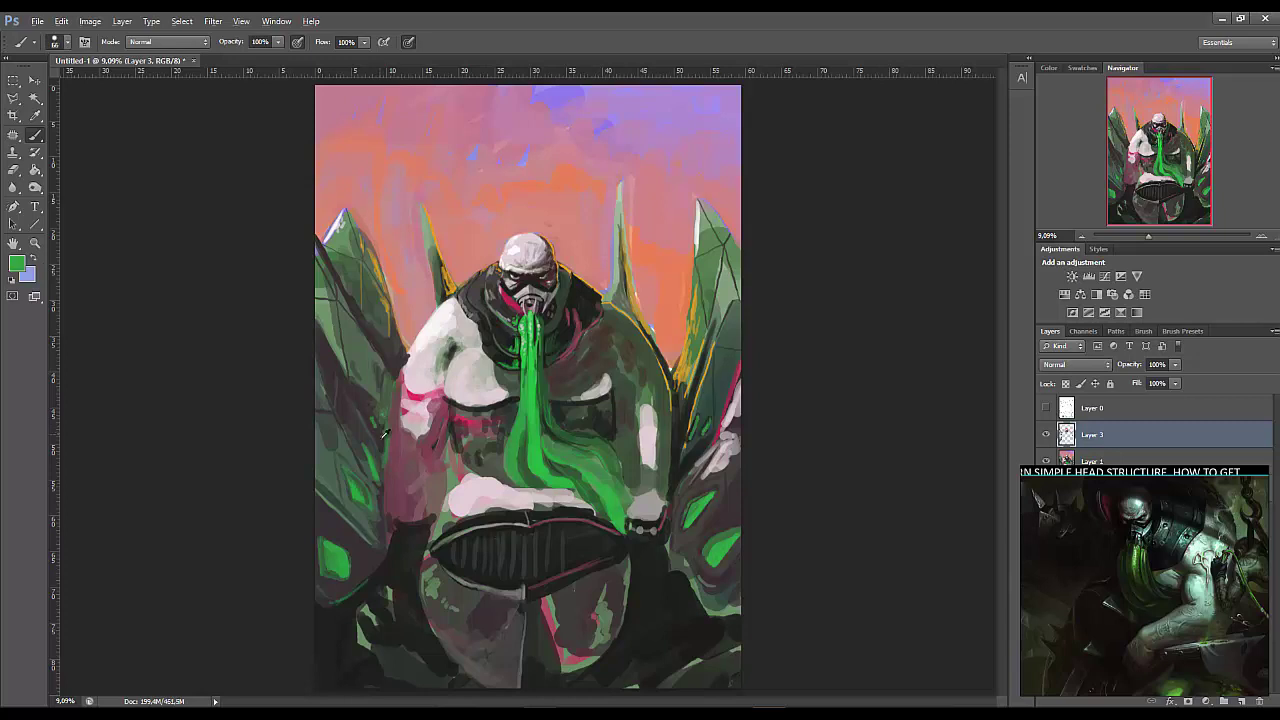
pyautogui.scroll(2, 421, 514)
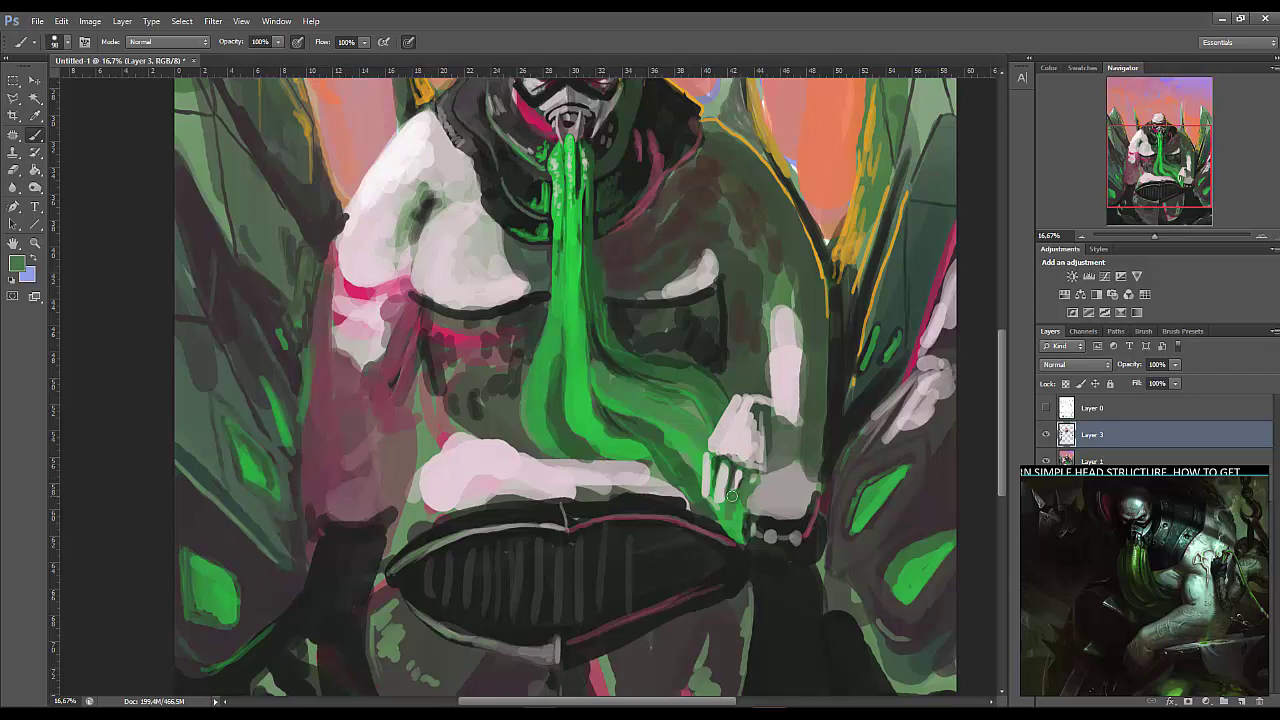
# Paint the right hand's fingers and darken the lower part of the left fist
pyautogui.moveTo(743, 487); pyautogui.dragTo(711, 521)
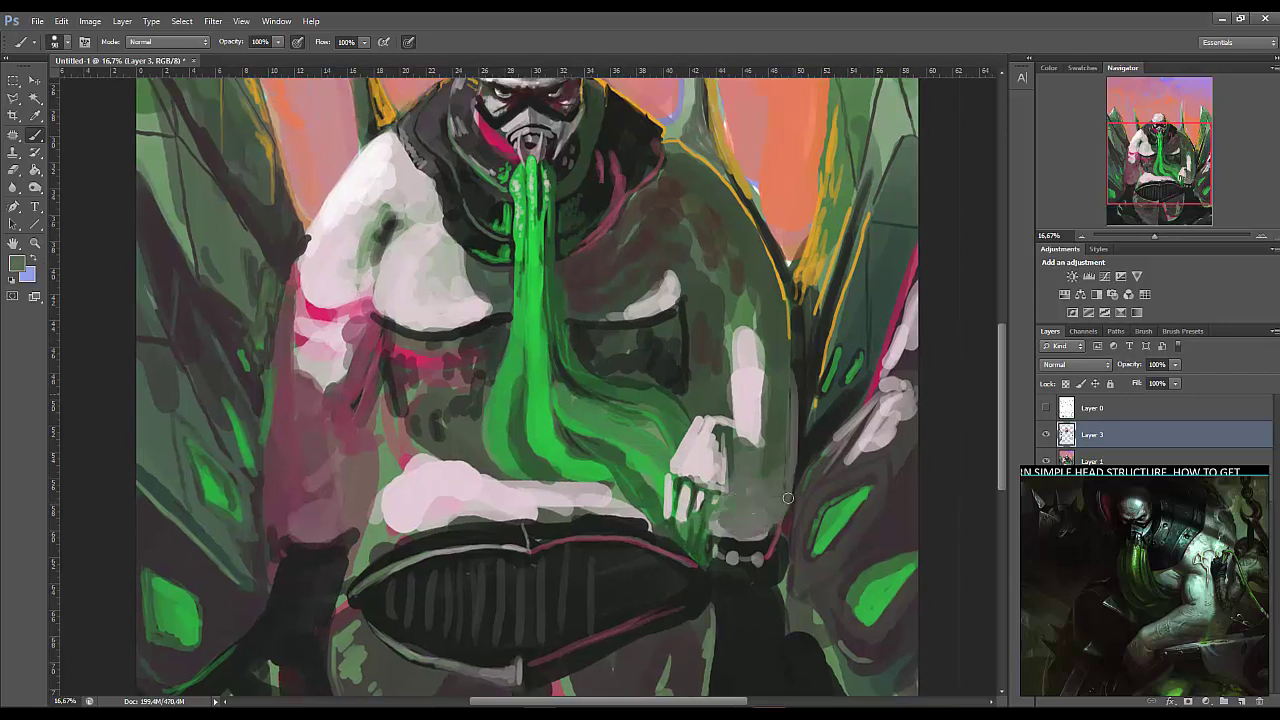
pyautogui.moveTo(788, 497); pyautogui.dragTo(880, 503)
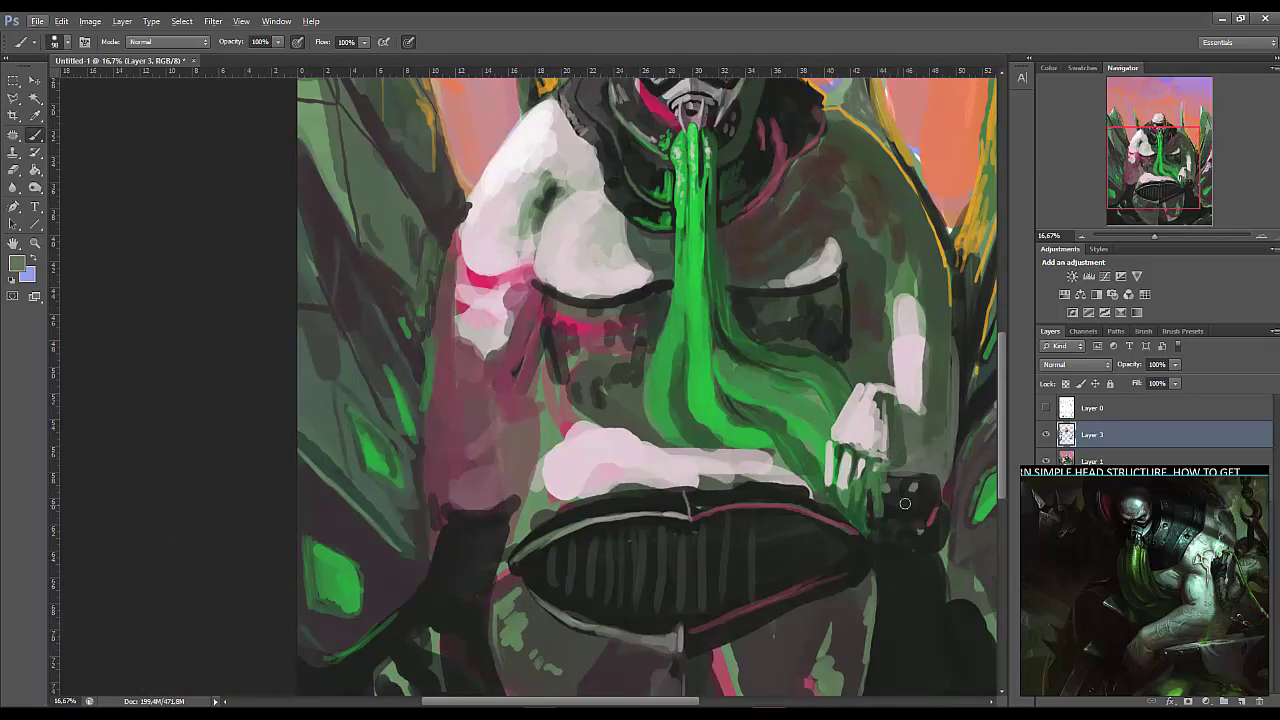
pyautogui.moveTo(555, 477)
pyautogui.mouseDown()
pyautogui.moveTo(586, 500)
pyautogui.moveTo(815, 470)
pyautogui.mouseUp()
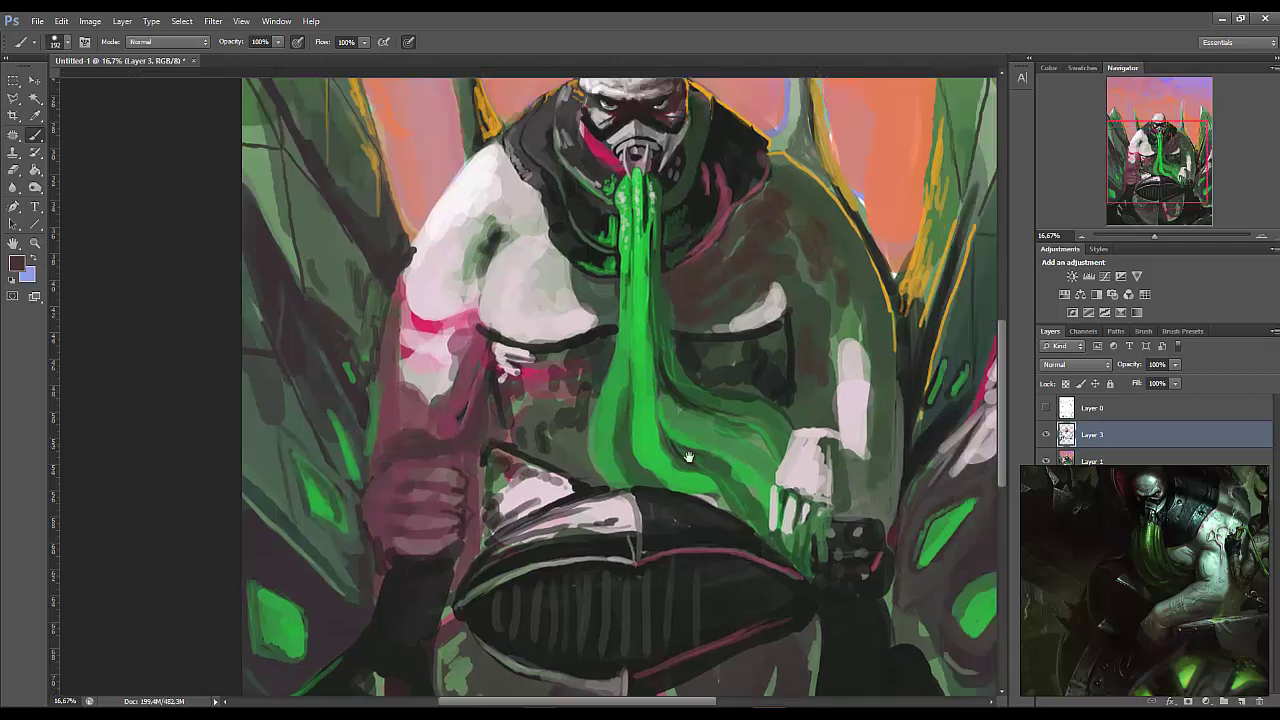
# Brush light green strokes along the head's left edge and mask edge
pyautogui.moveTo(464, 390); pyautogui.dragTo(228, 343)
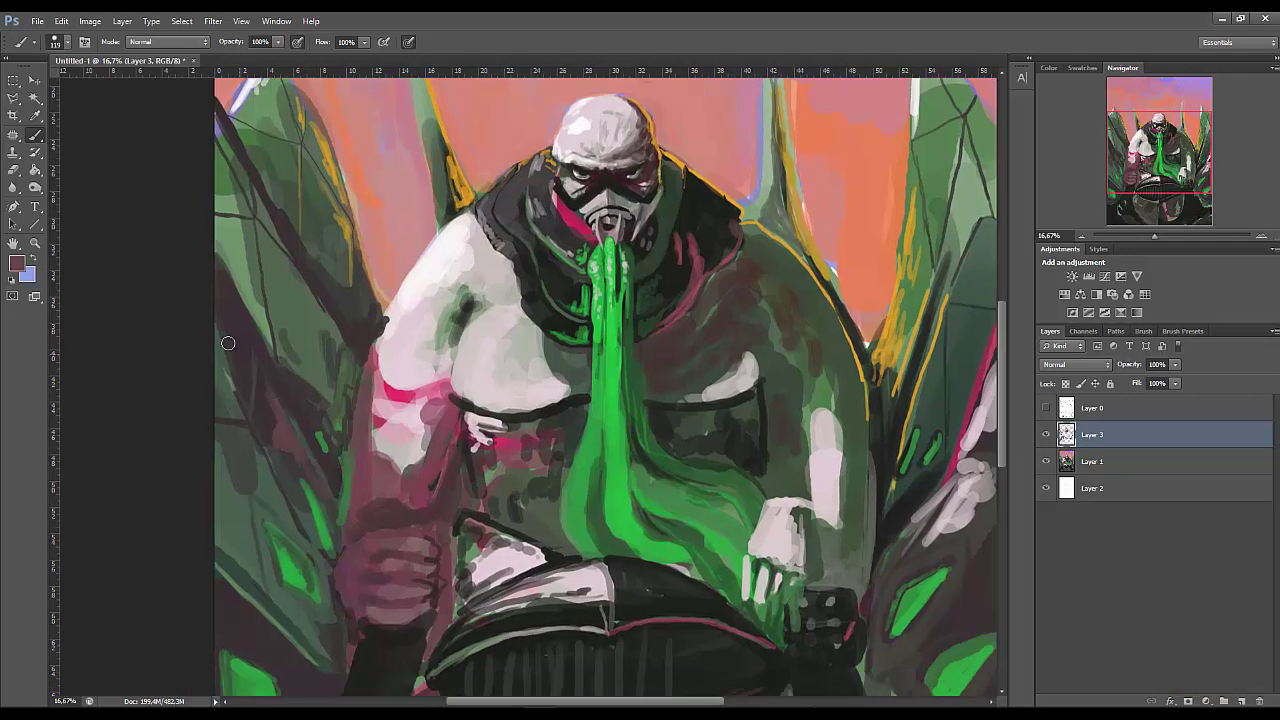
pyautogui.moveTo(290, 408); pyautogui.dragTo(240, 283)
pyautogui.keyDown('alt'); pyautogui.click(541, 405); pyautogui.keyUp('alt')
pyautogui.moveTo(686, 458); pyautogui.dragTo(543, 536)
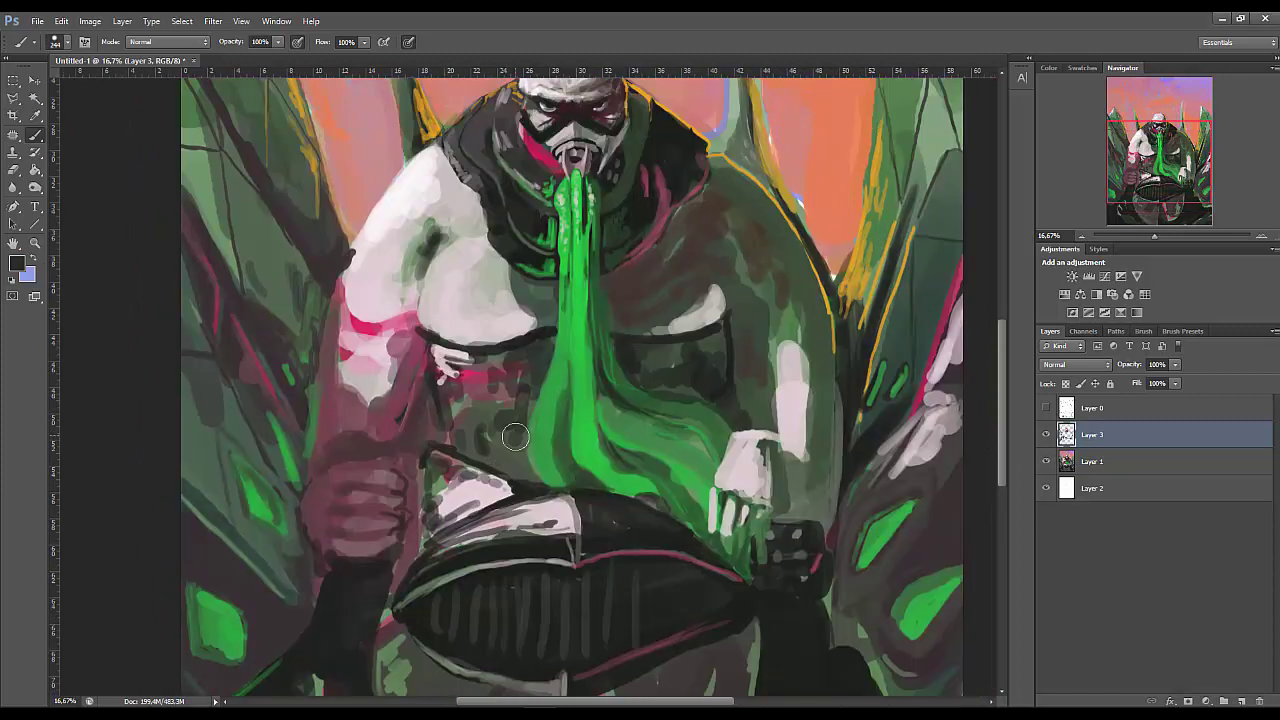
pyautogui.scroll(4, 543, 536)
pyautogui.moveTo(388, 270)
pyautogui.mouseDown()
pyautogui.moveTo(376, 362)
pyautogui.moveTo(458, 492)
pyautogui.mouseUp()
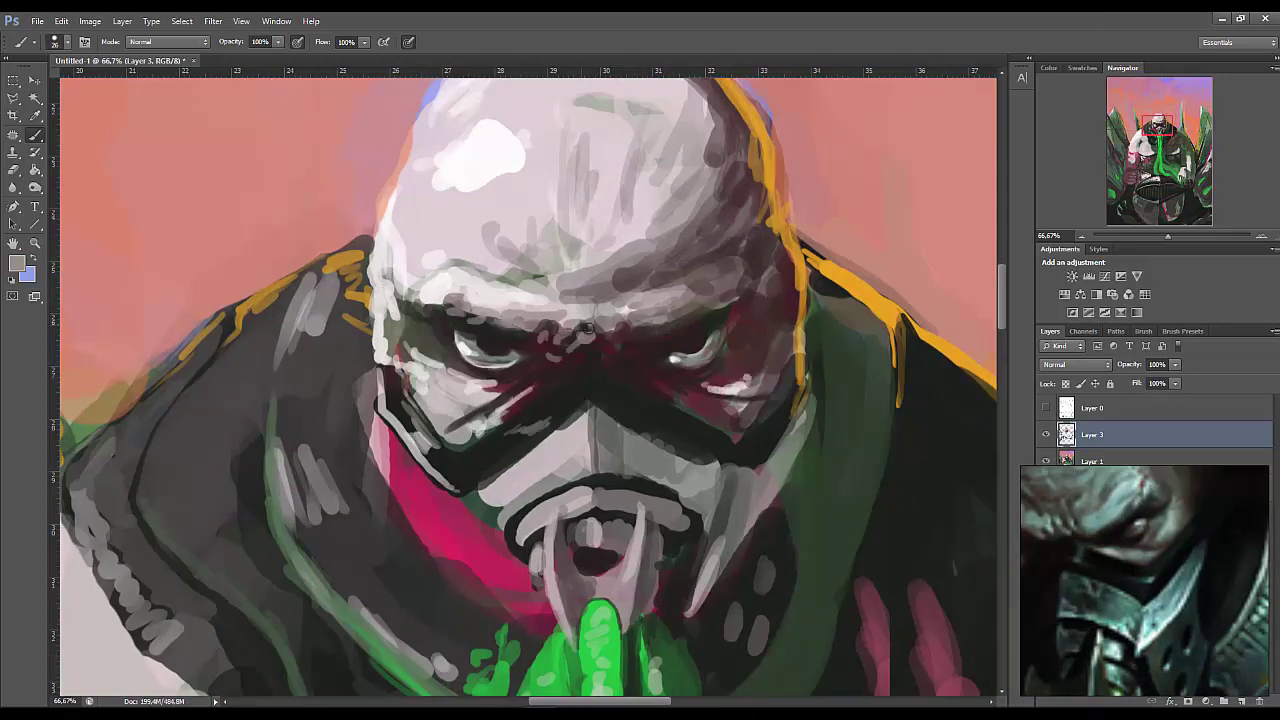
# Darken the shadow beneath the eye, zooming in and out to check the result
pyautogui.scroll(-3, 584, 327)
pyautogui.scroll(5, 471, 411)
pyautogui.moveTo(488, 397); pyautogui.dragTo(530, 408)
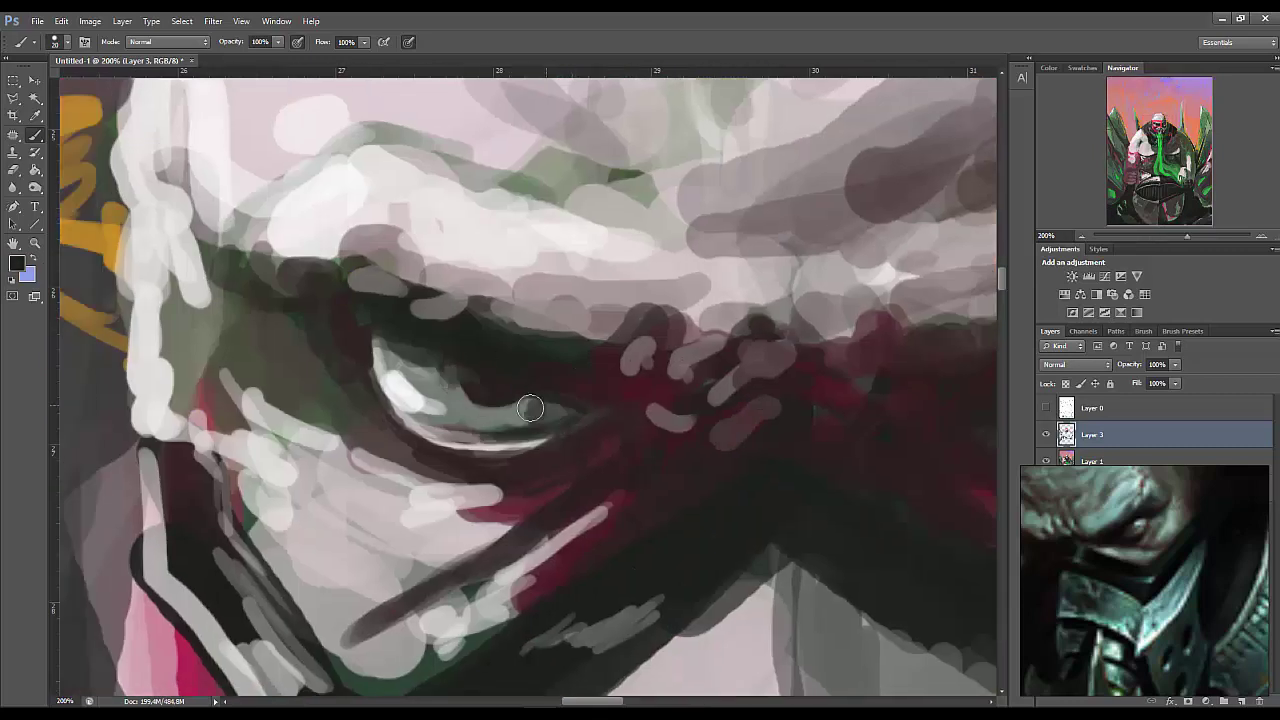
pyautogui.scroll(-3, 565, 424)
pyautogui.scroll(3, 380, 397)
pyautogui.scroll(-3, 380, 397)
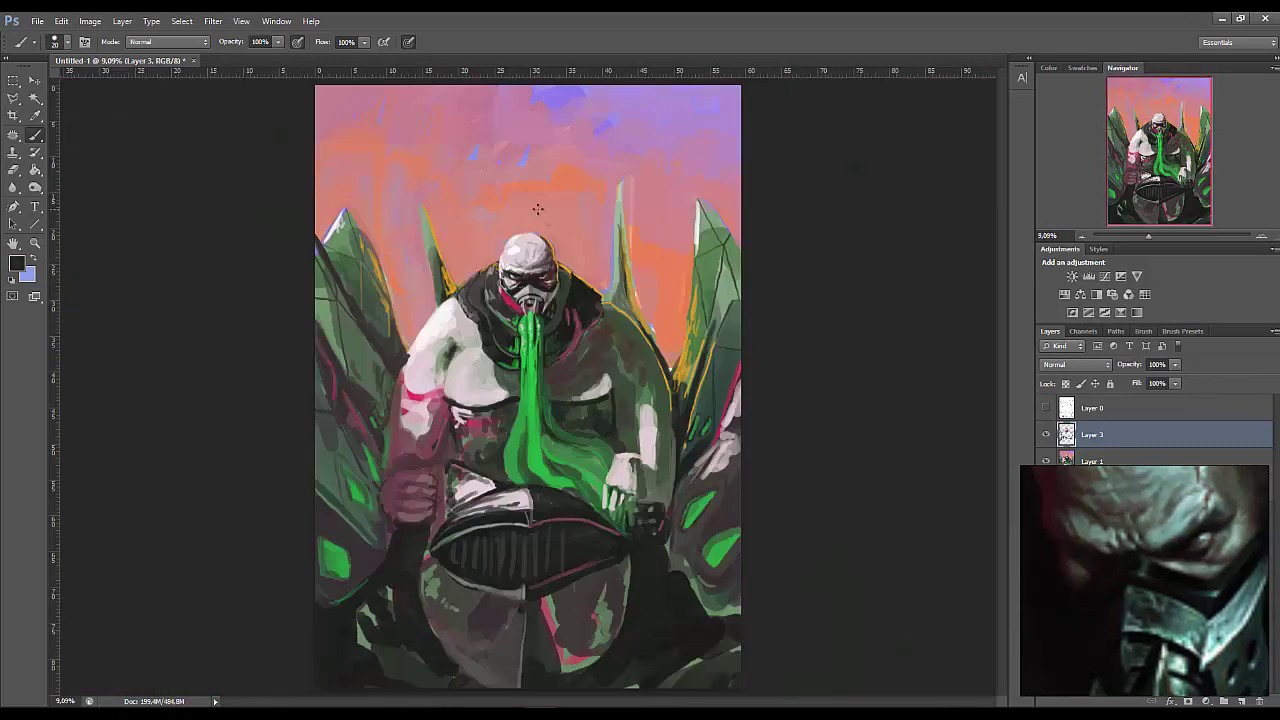
pyautogui.scroll(3, 620, 315)
pyautogui.scroll(-3, 620, 315)
pyautogui.scroll(3, 592, 326)
pyautogui.scroll(-3, 601, 322)
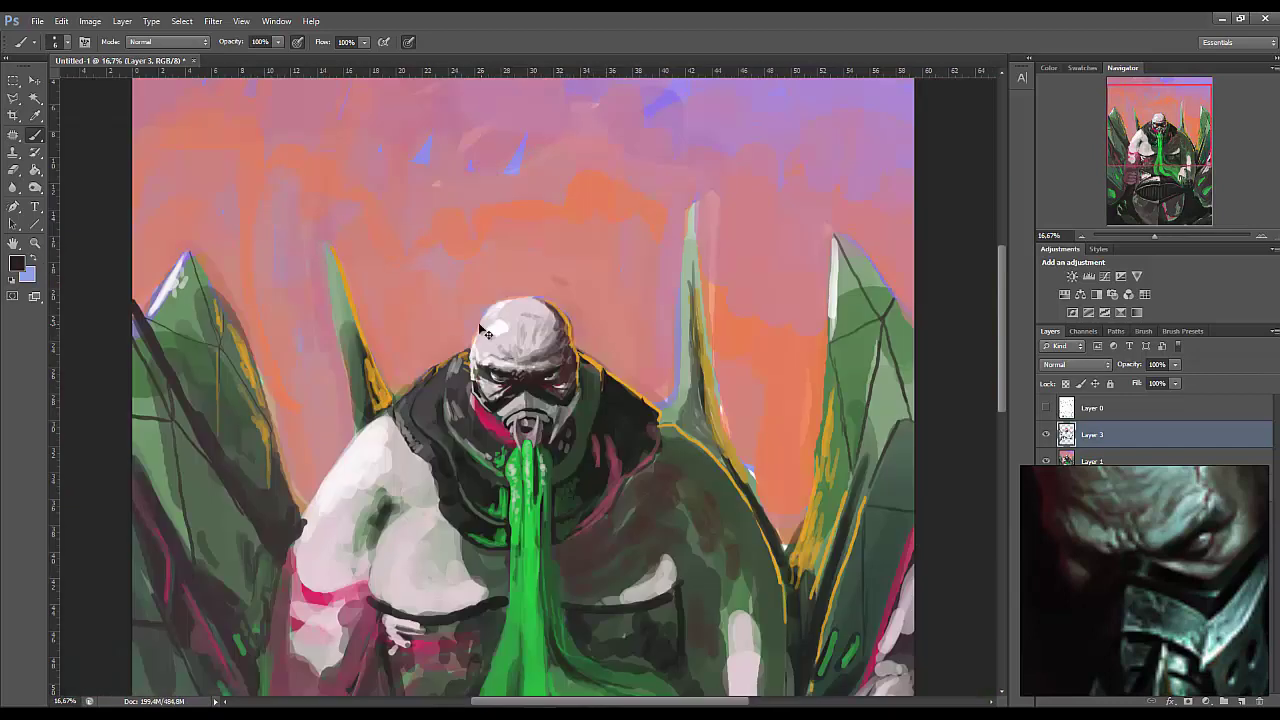
pyautogui.scroll(3, 457, 400)
pyautogui.scroll(-3, 457, 400)
pyautogui.scroll(3, 480, 395)
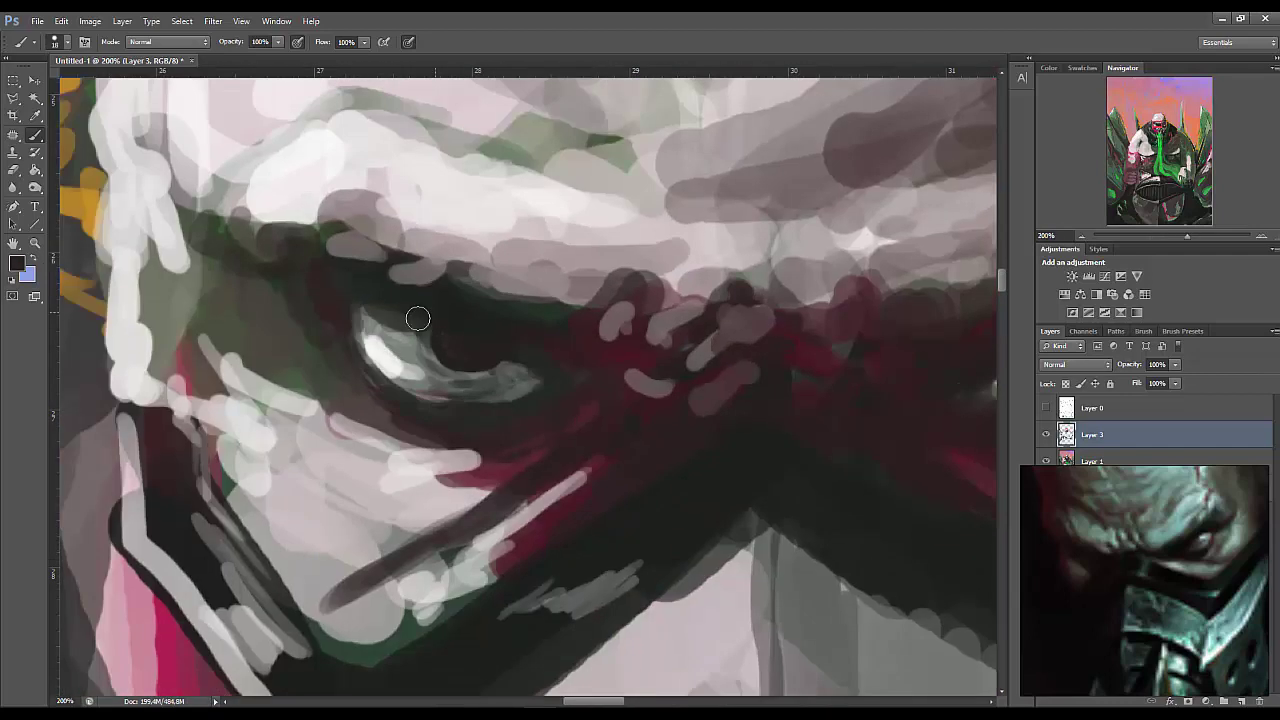
pyautogui.scroll(-3, 418, 318)
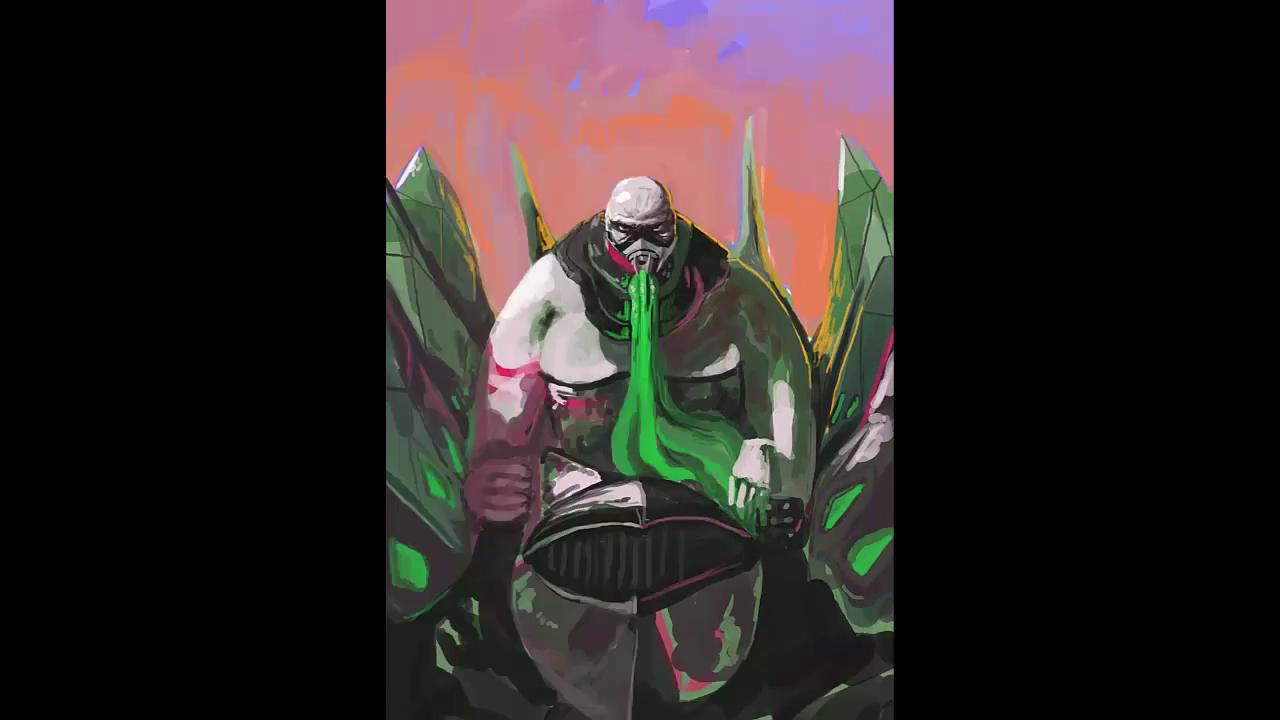